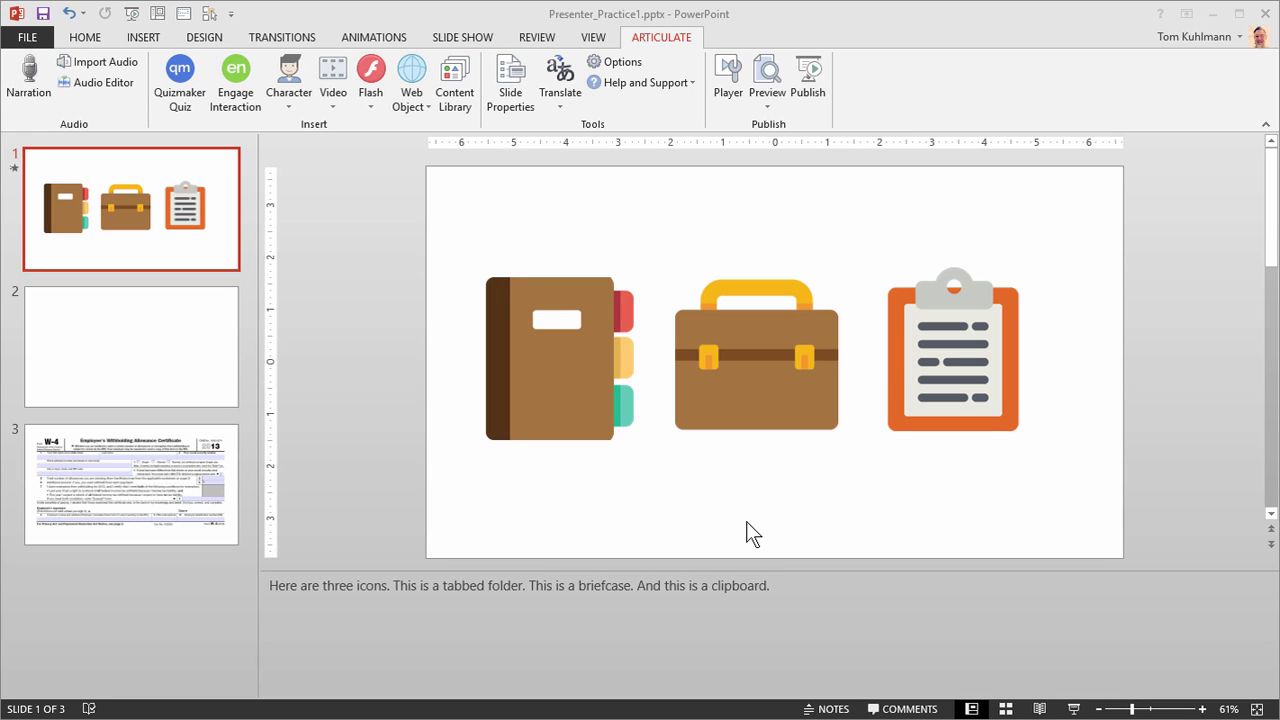
- Select slide 2, the blank slide whose notes mention a notebook, a briefcase and a clipboard
click(160, 360)
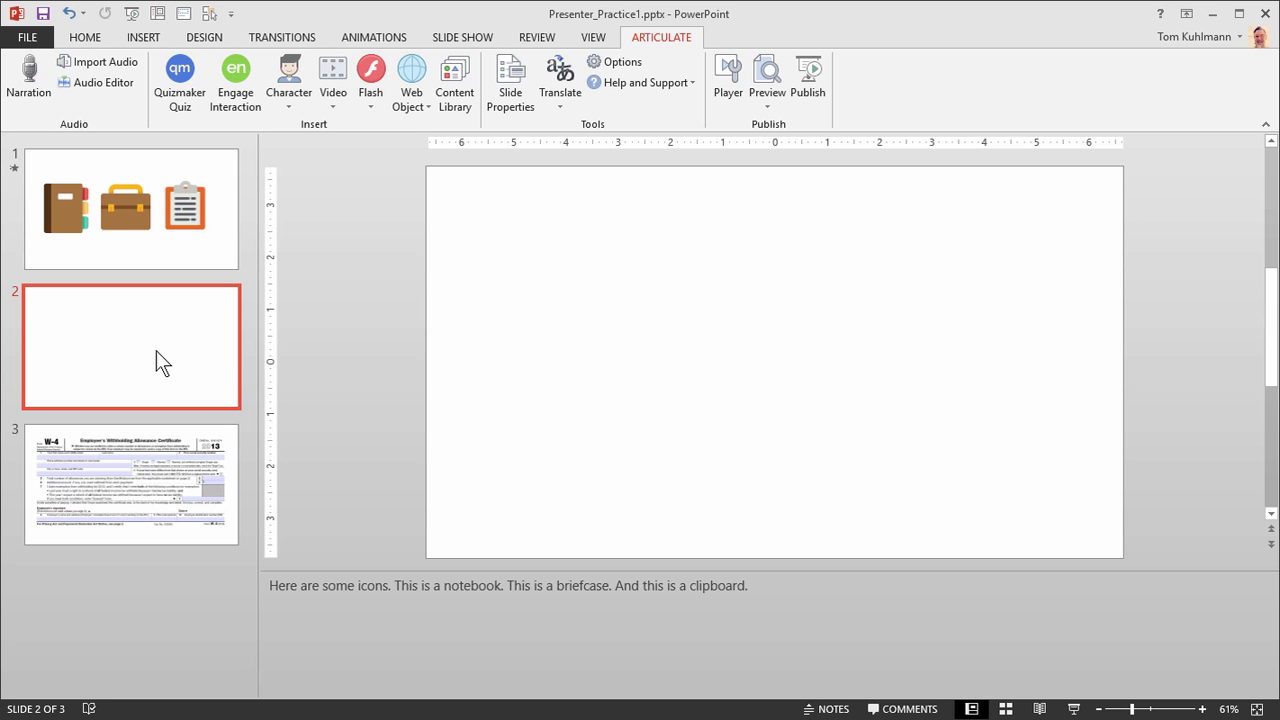
- Insert the Briefcase, ClipBoard and Contacts FlatIcon PNG images from the Icons folder onto slide 2
click(143, 37)
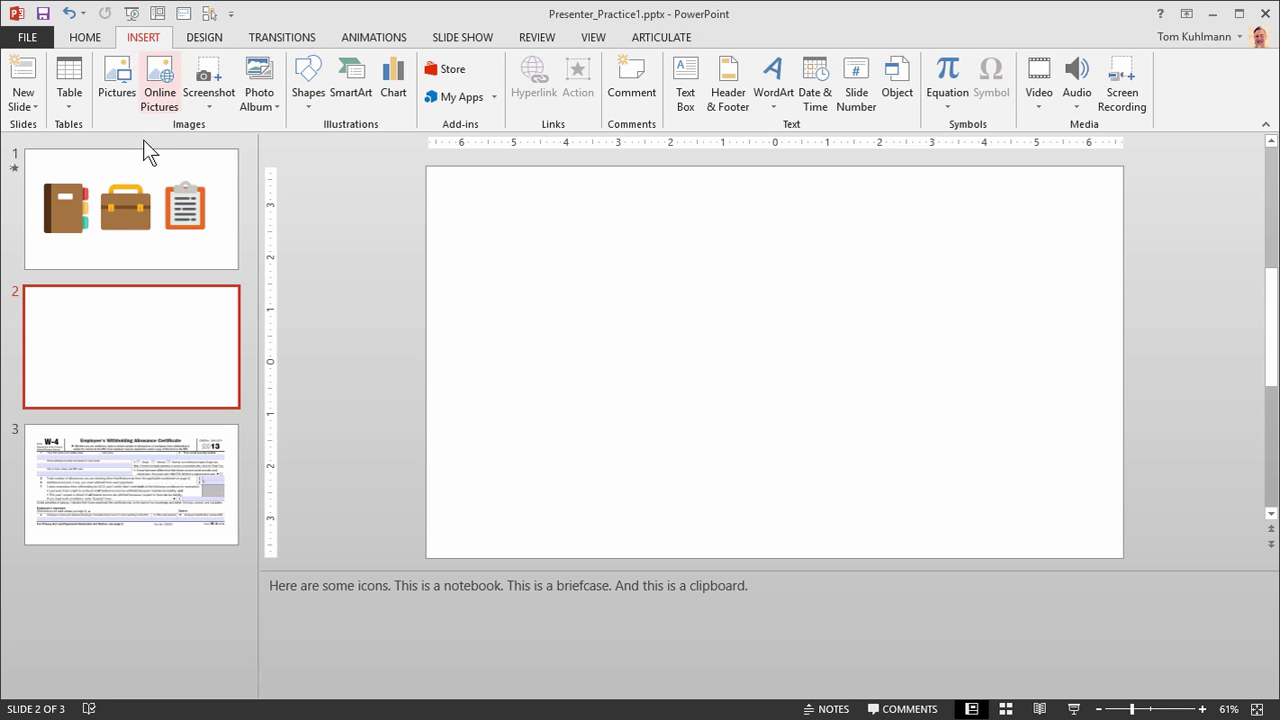
click(117, 85)
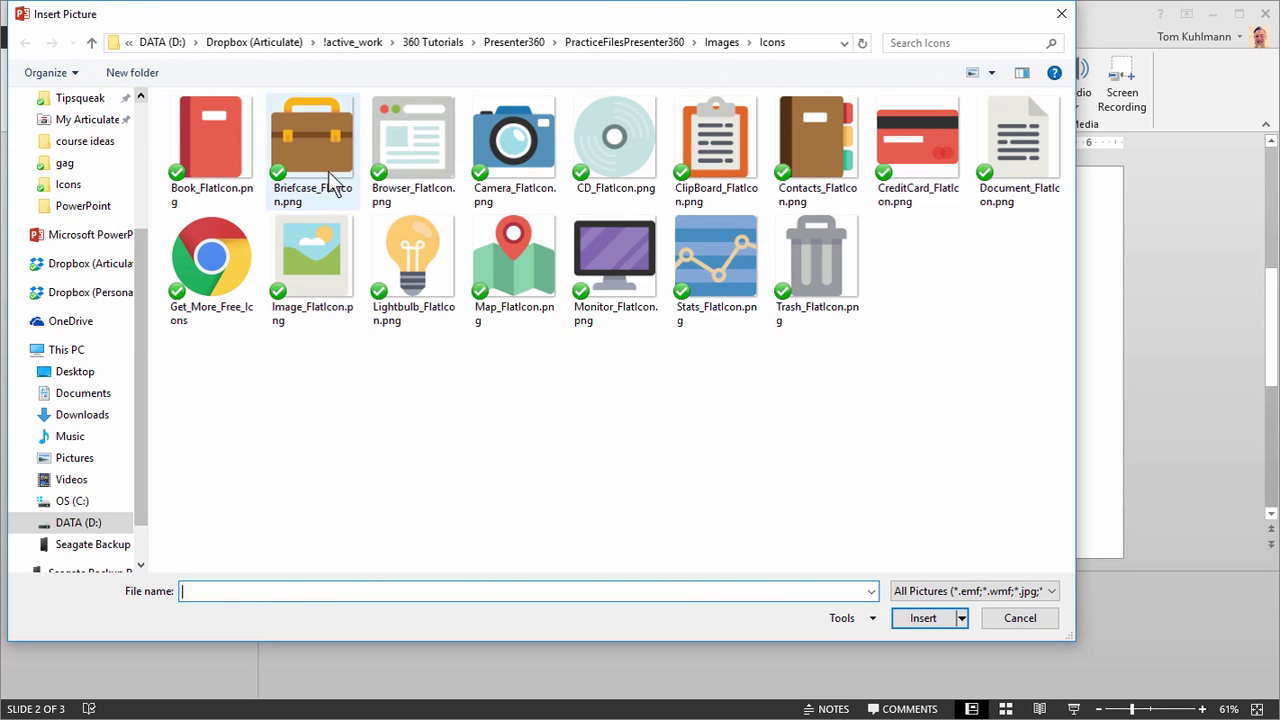
click(307, 147)
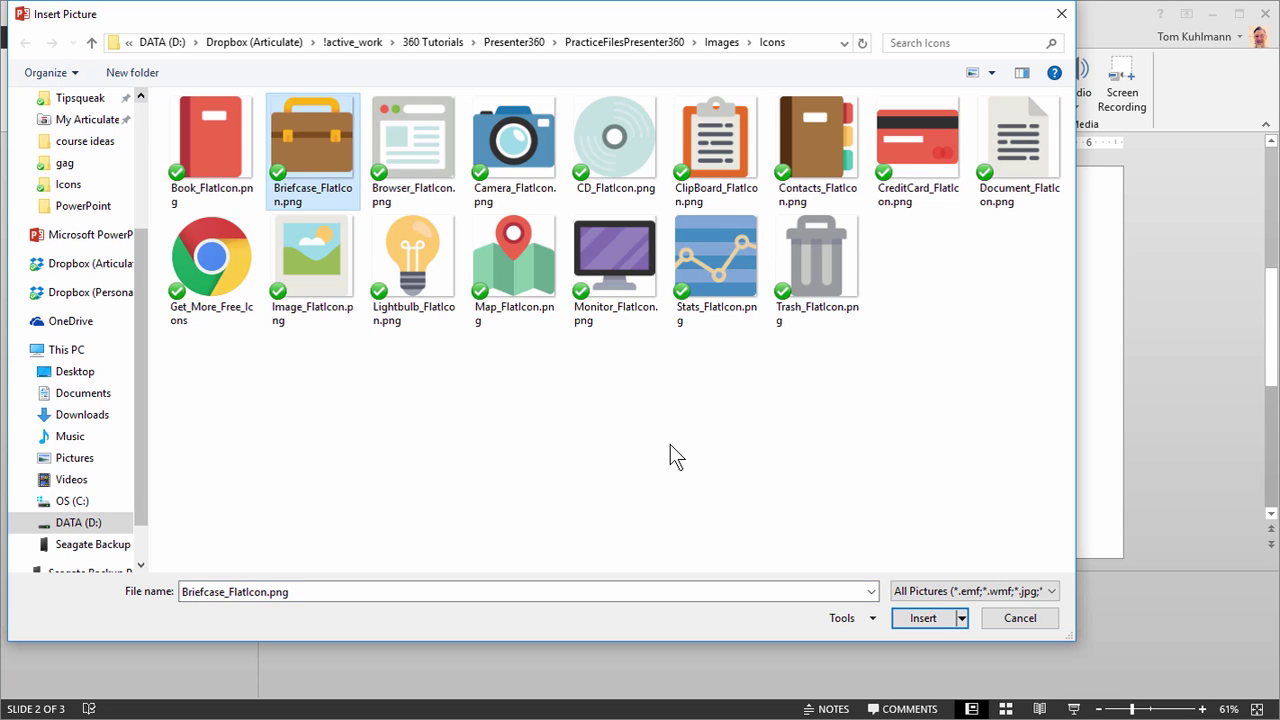
ctrl+click(710, 170)
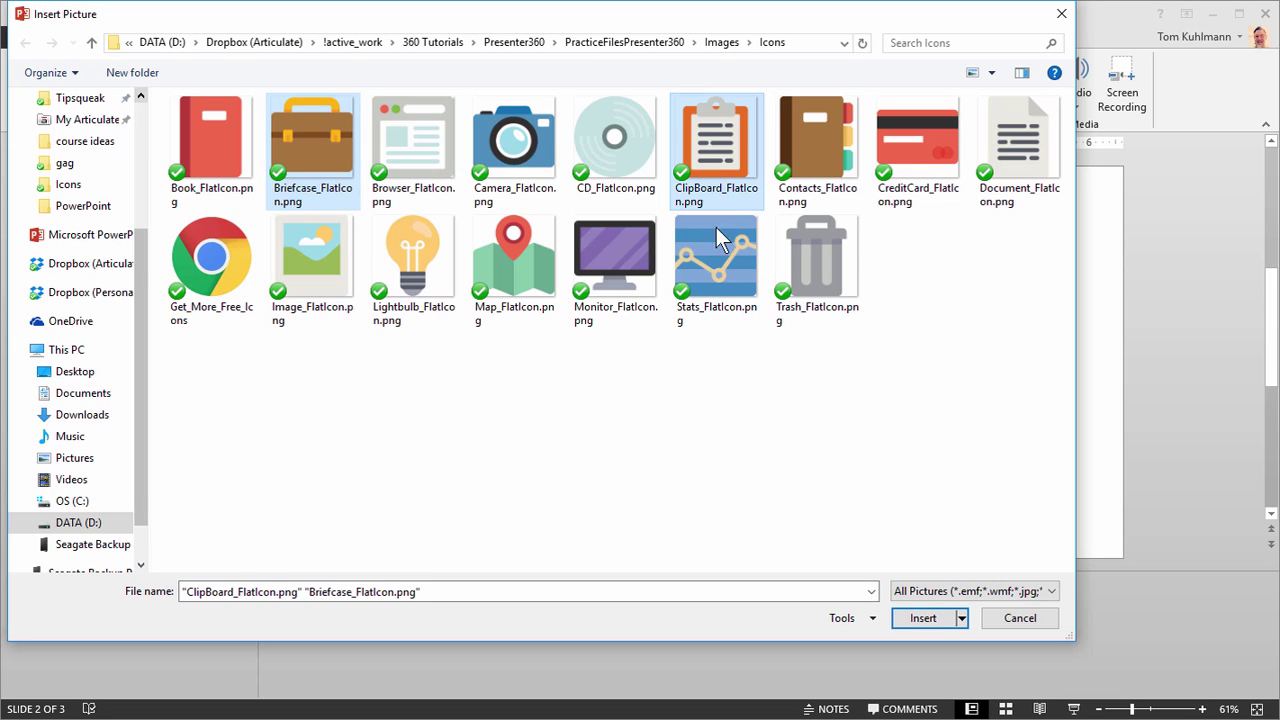
ctrl+click(824, 139)
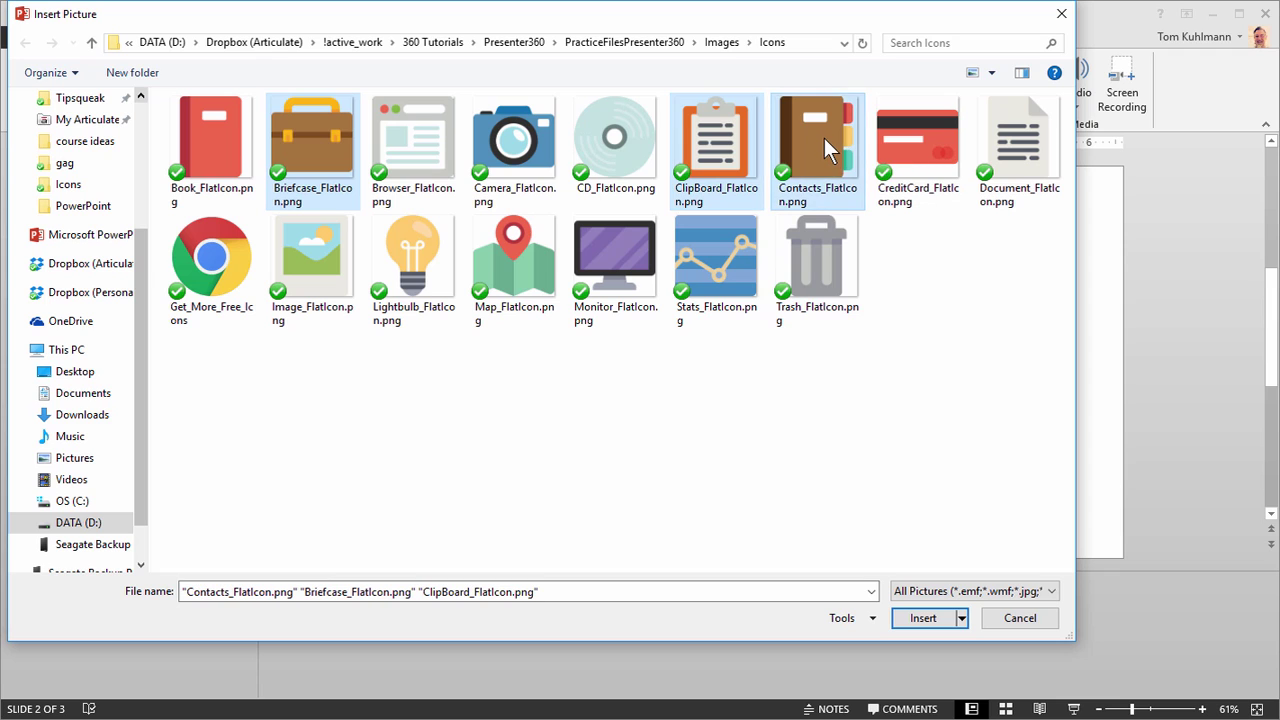
click(925, 618)
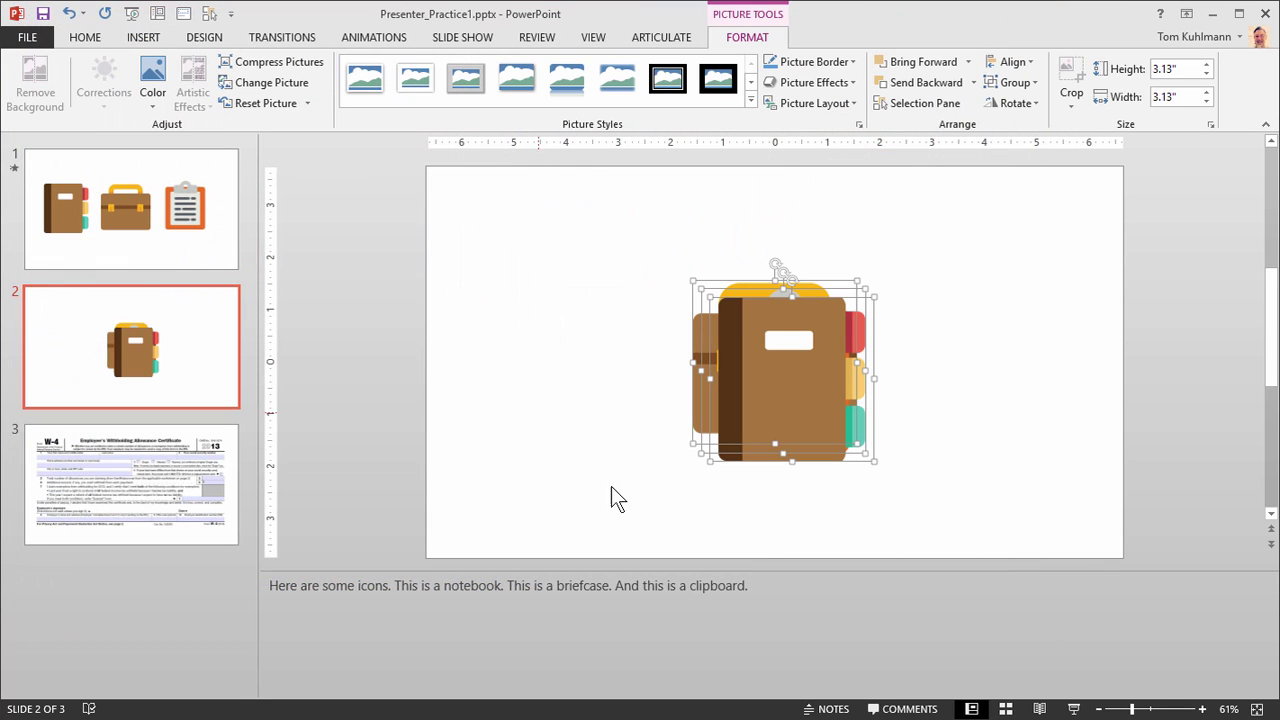
- Arrange the icons in a level row: notebook on the left, briefcase centre, clipboard on the right
click(831, 491)
drag(757, 381, 535, 345)
drag(771, 380, 964, 347)
drag(808, 362, 808, 342)
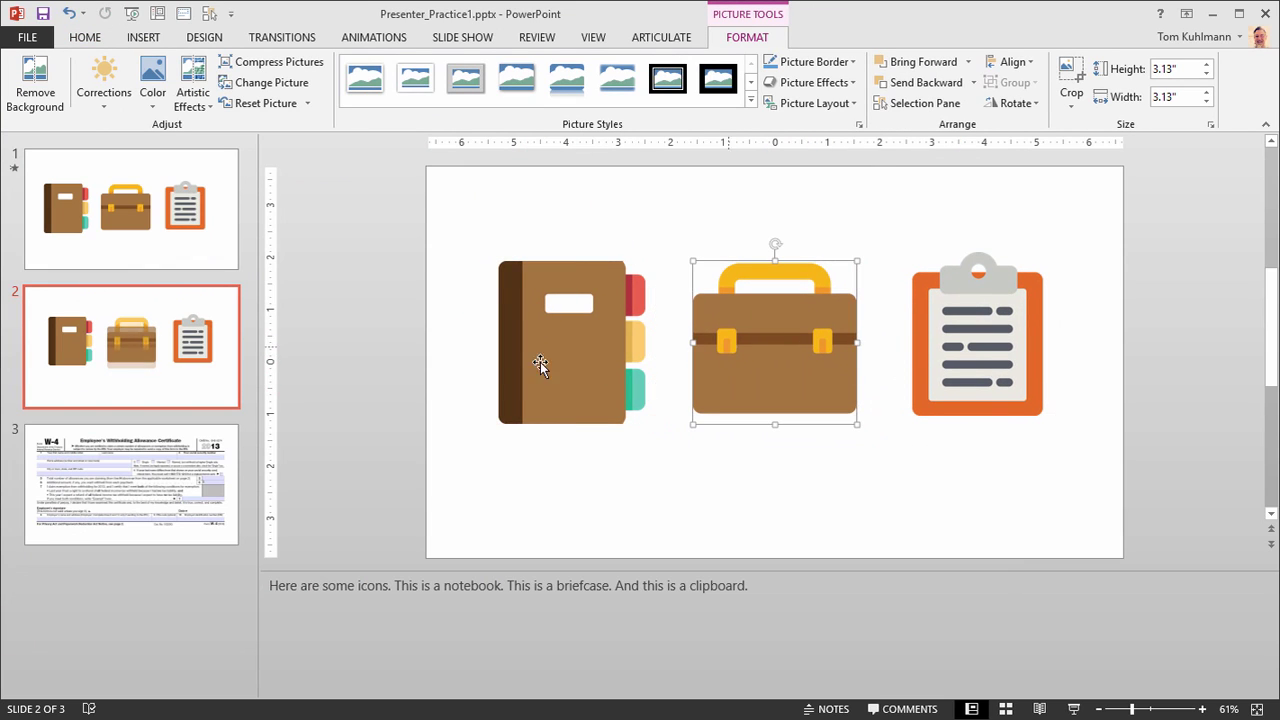
click(799, 502)
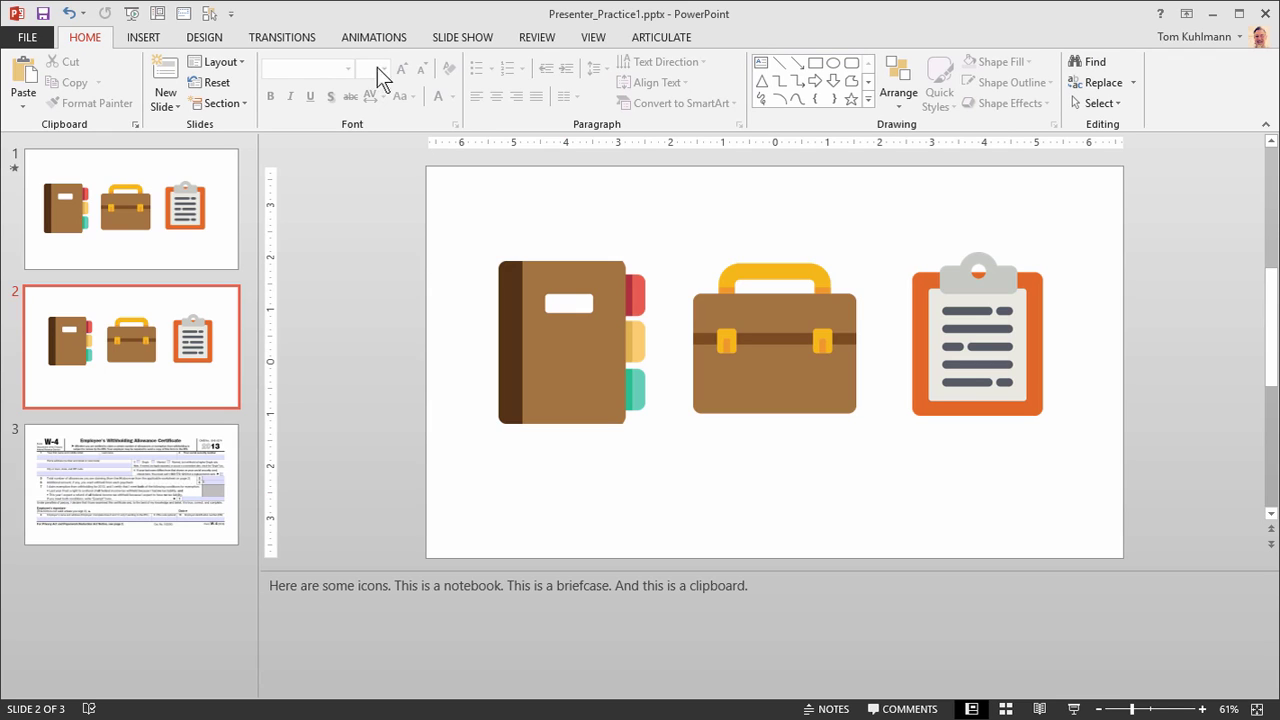
click(372, 40)
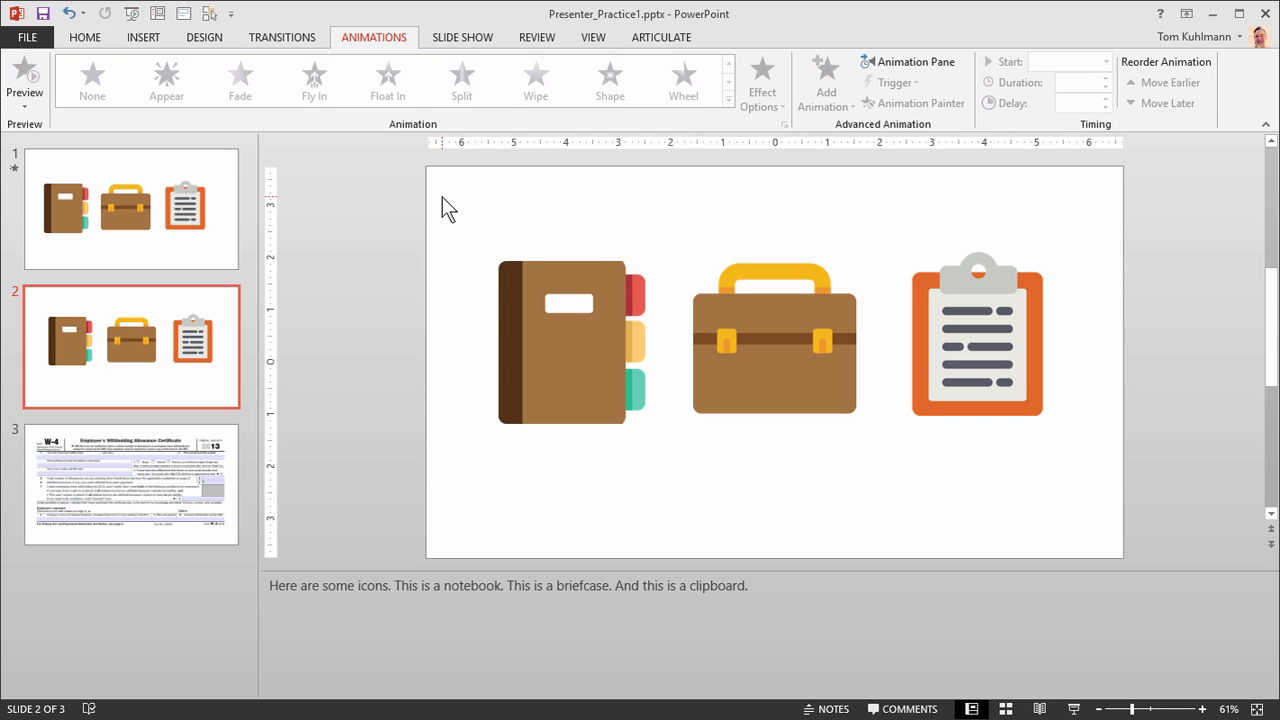
- Apply the Fade entrance animation to all three icons at once and preview it
drag(442, 196, 1120, 509)
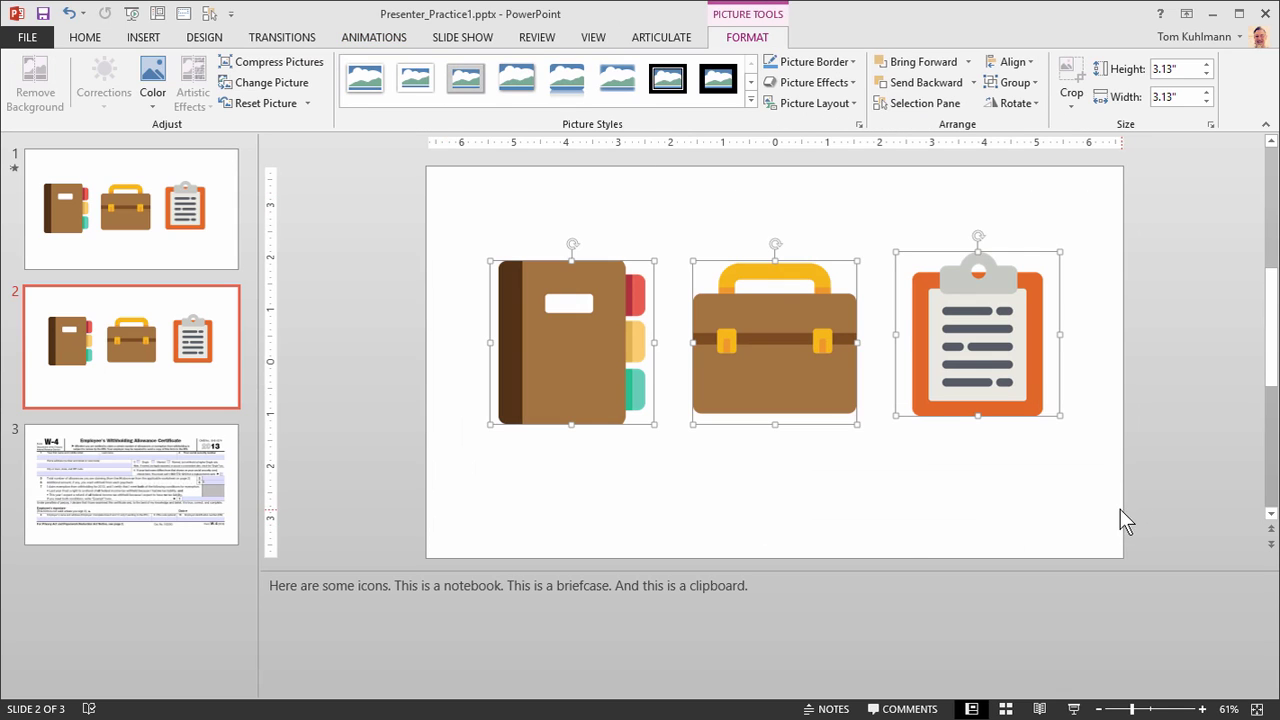
click(392, 40)
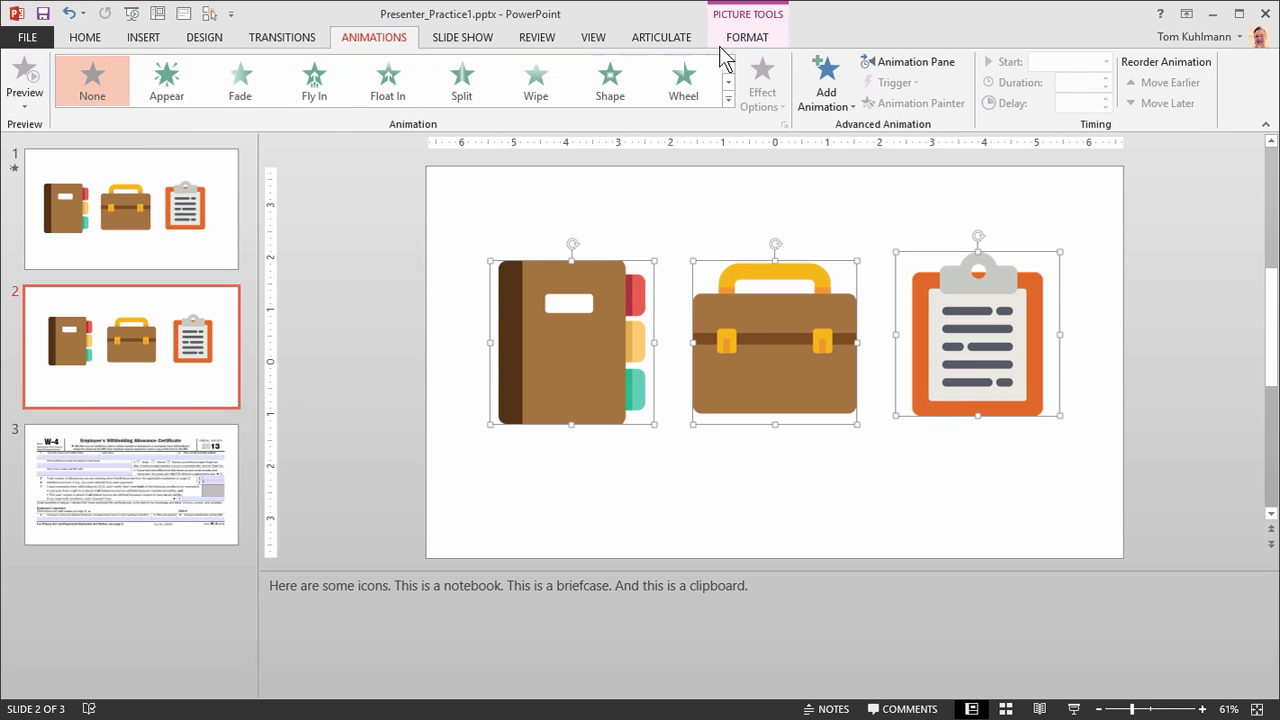
click(241, 80)
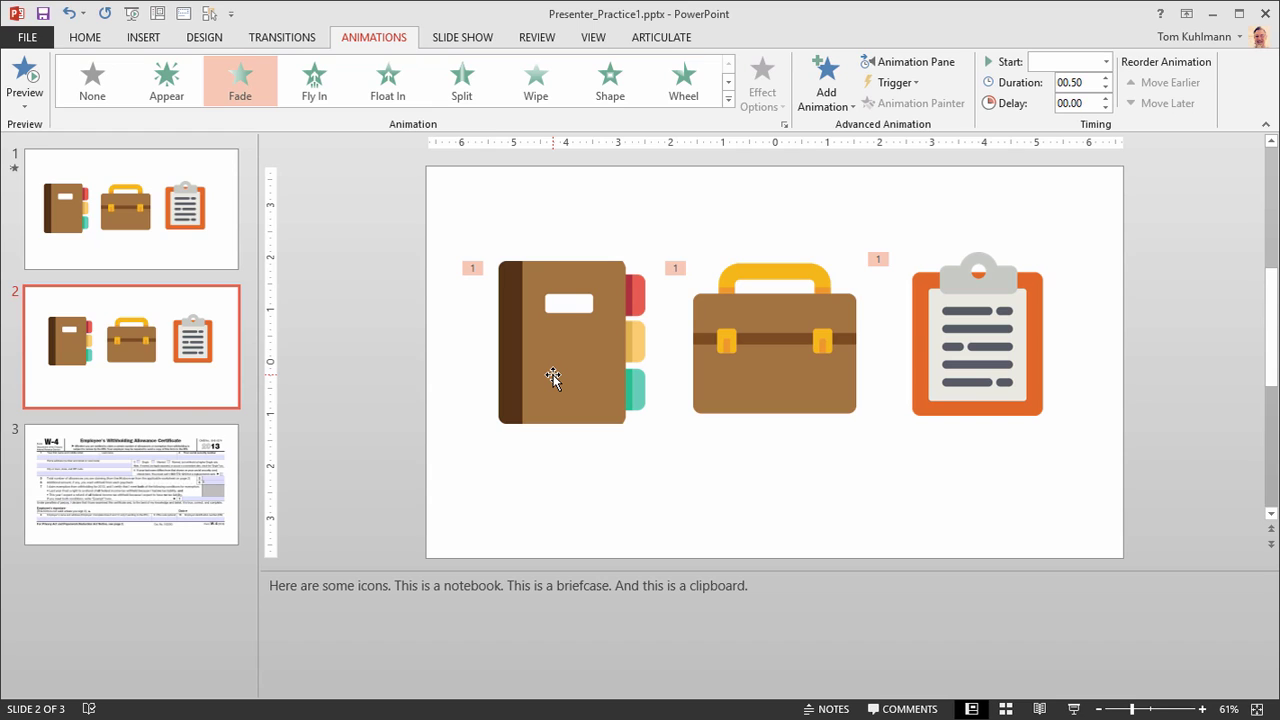
click(28, 86)
- Change the icons' animation start from With Previous to On Click so each fades in separately
click(571, 371)
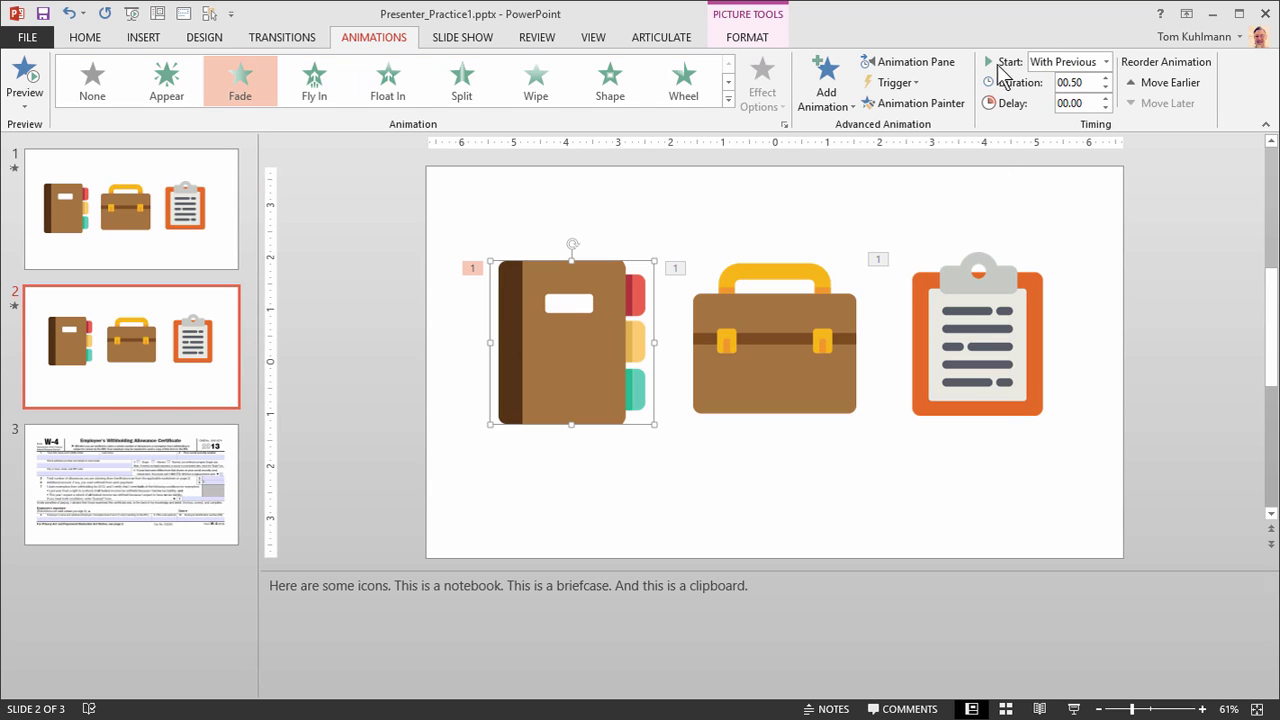
click(1106, 62)
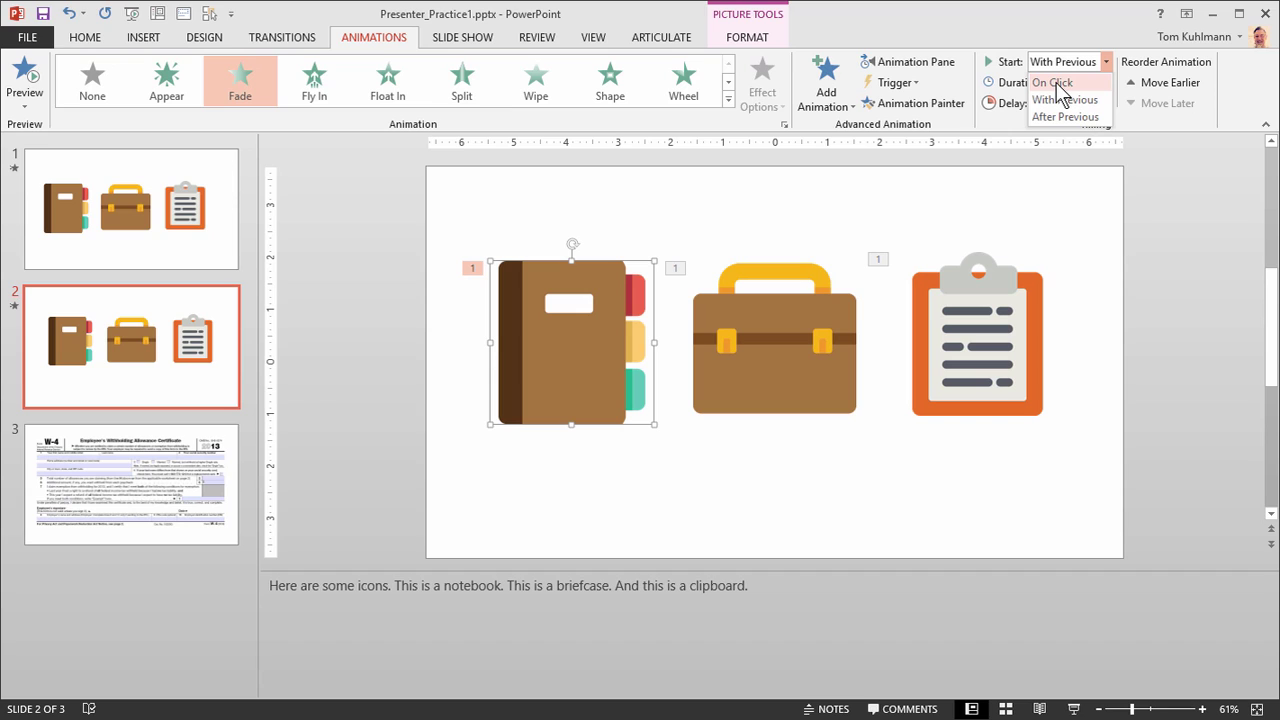
click(1060, 135)
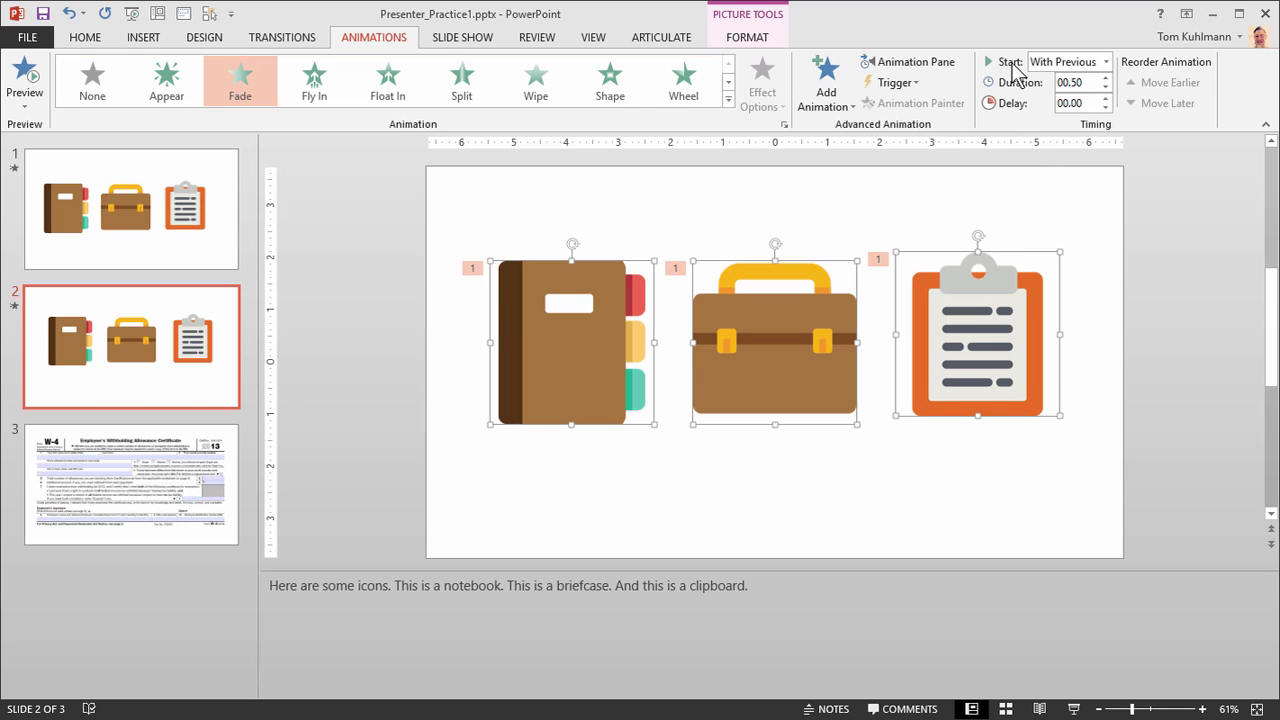
click(1107, 62)
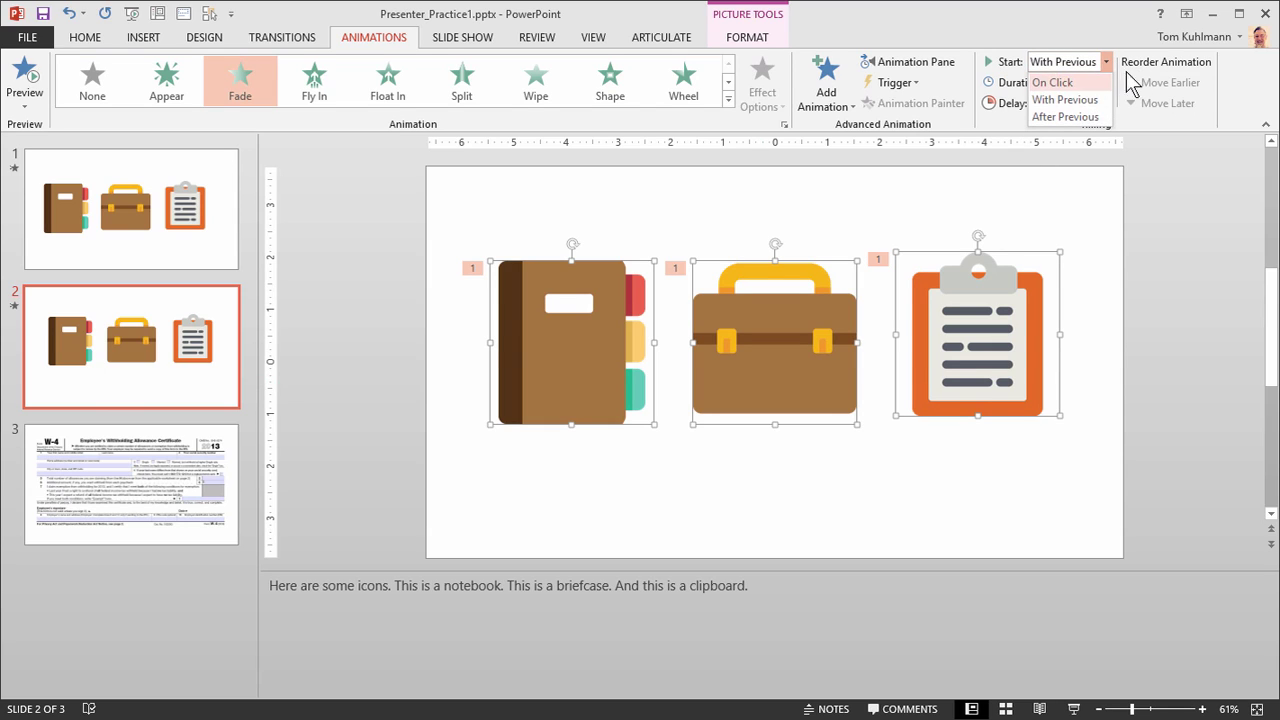
click(1064, 82)
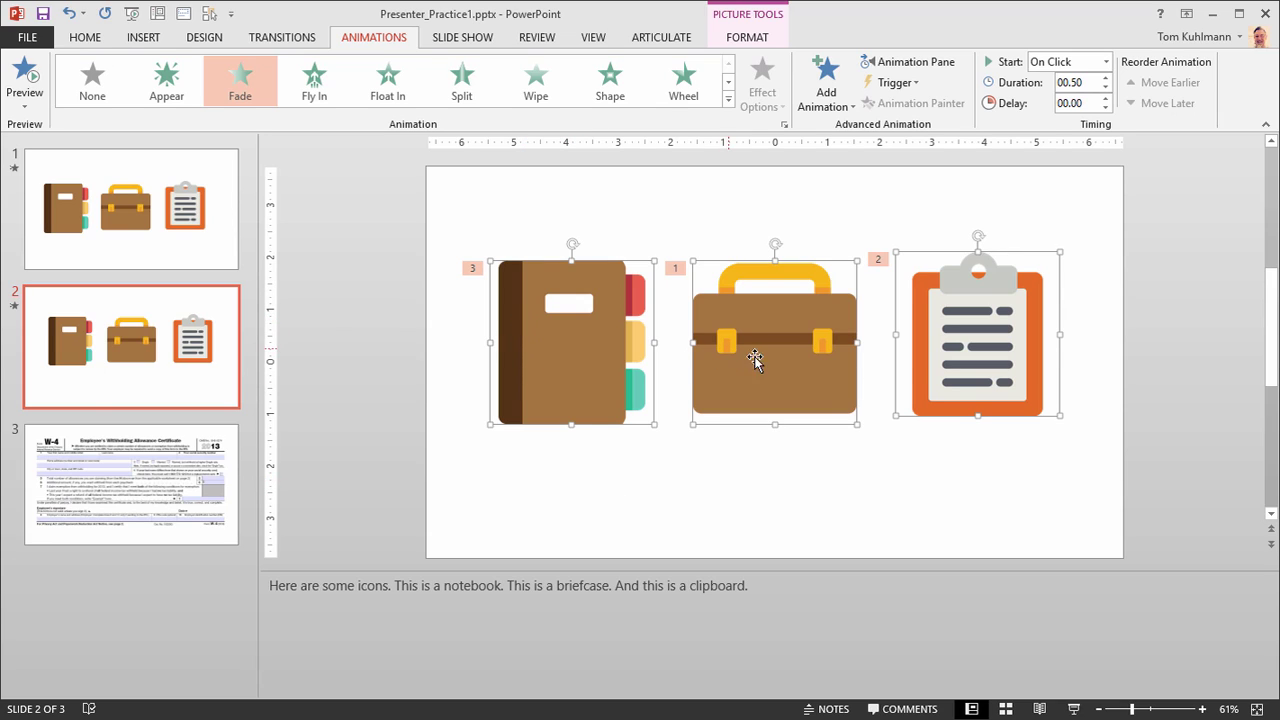
click(858, 463)
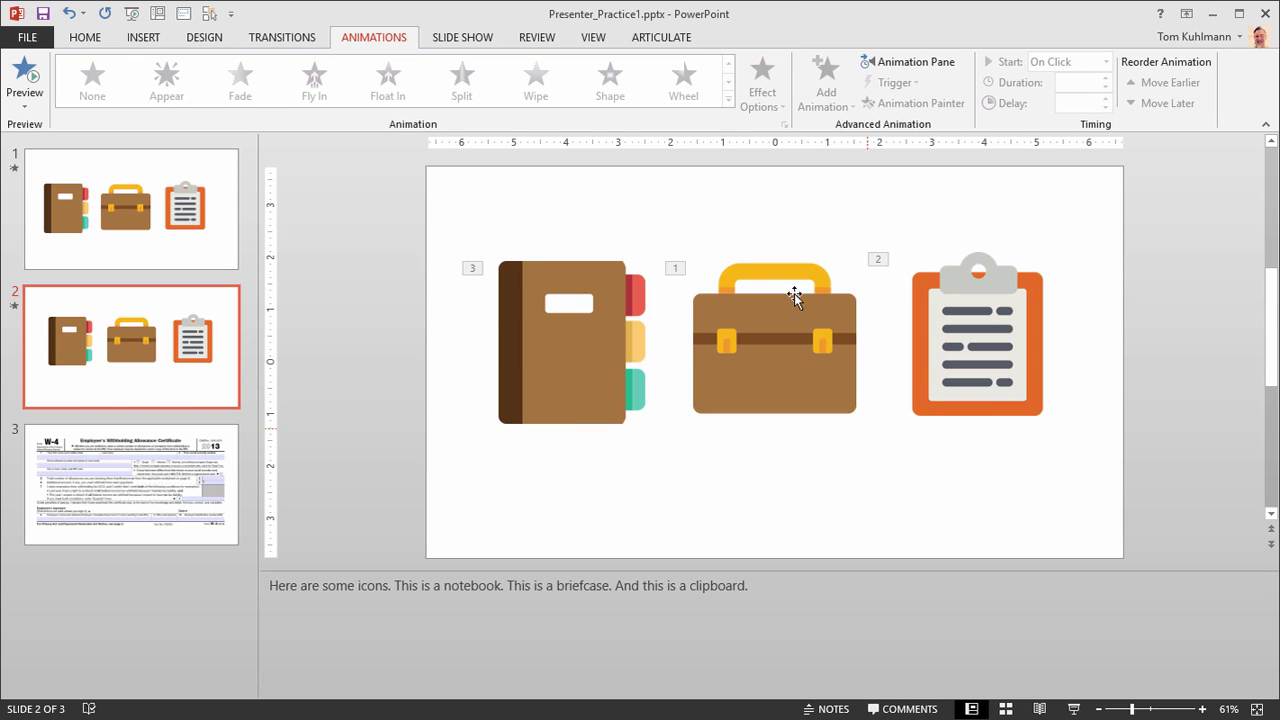
- Play all three fades (Picture 16, 17, 18) in the Animation Pane, then close the pane
click(899, 65)
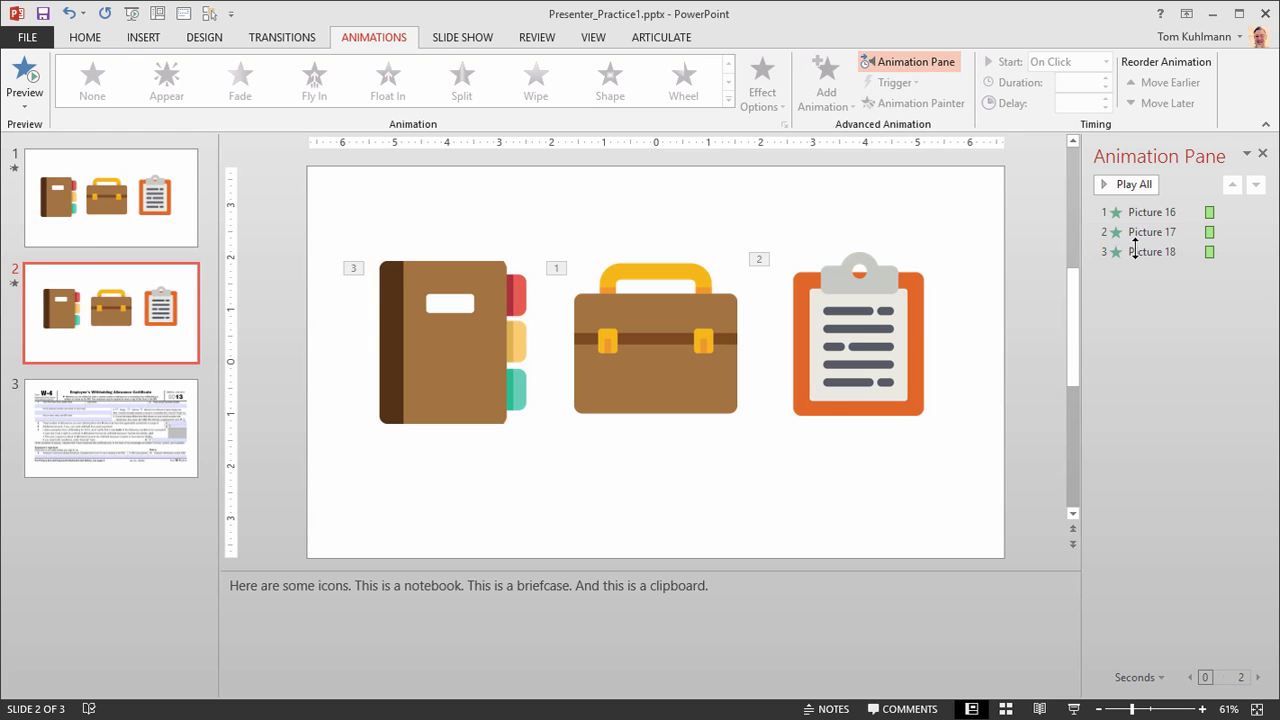
click(1130, 185)
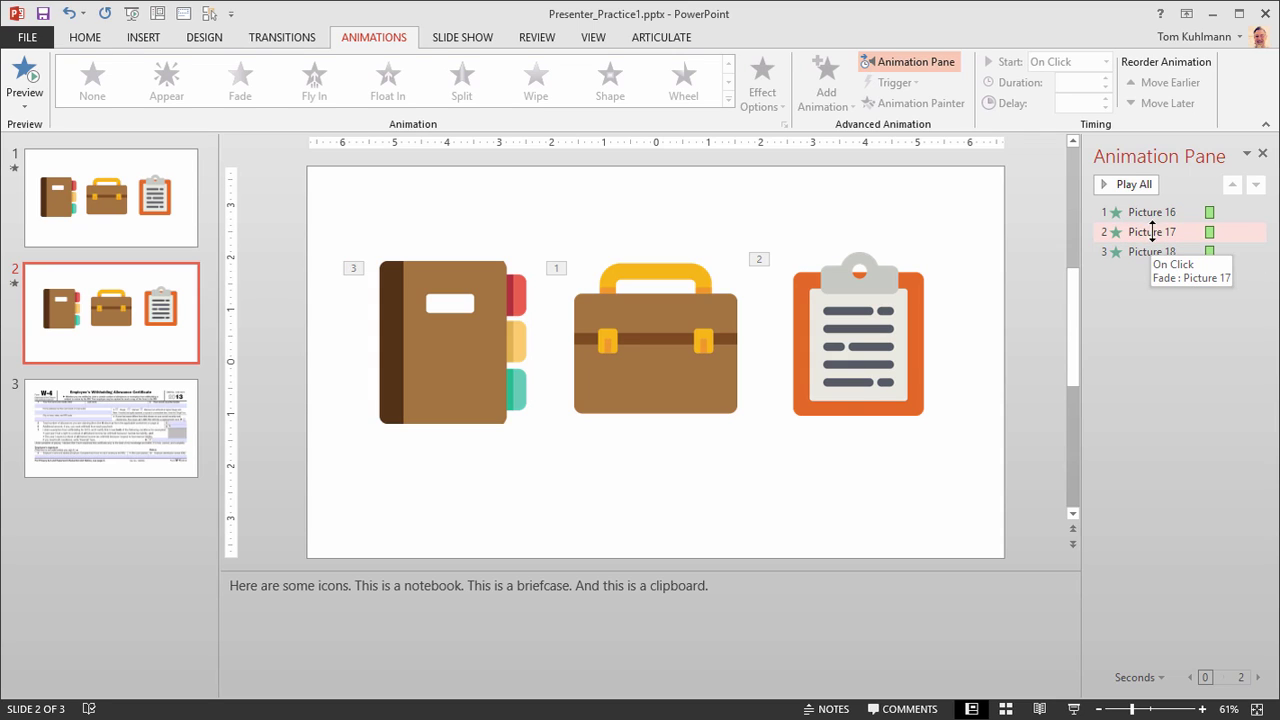
click(1262, 153)
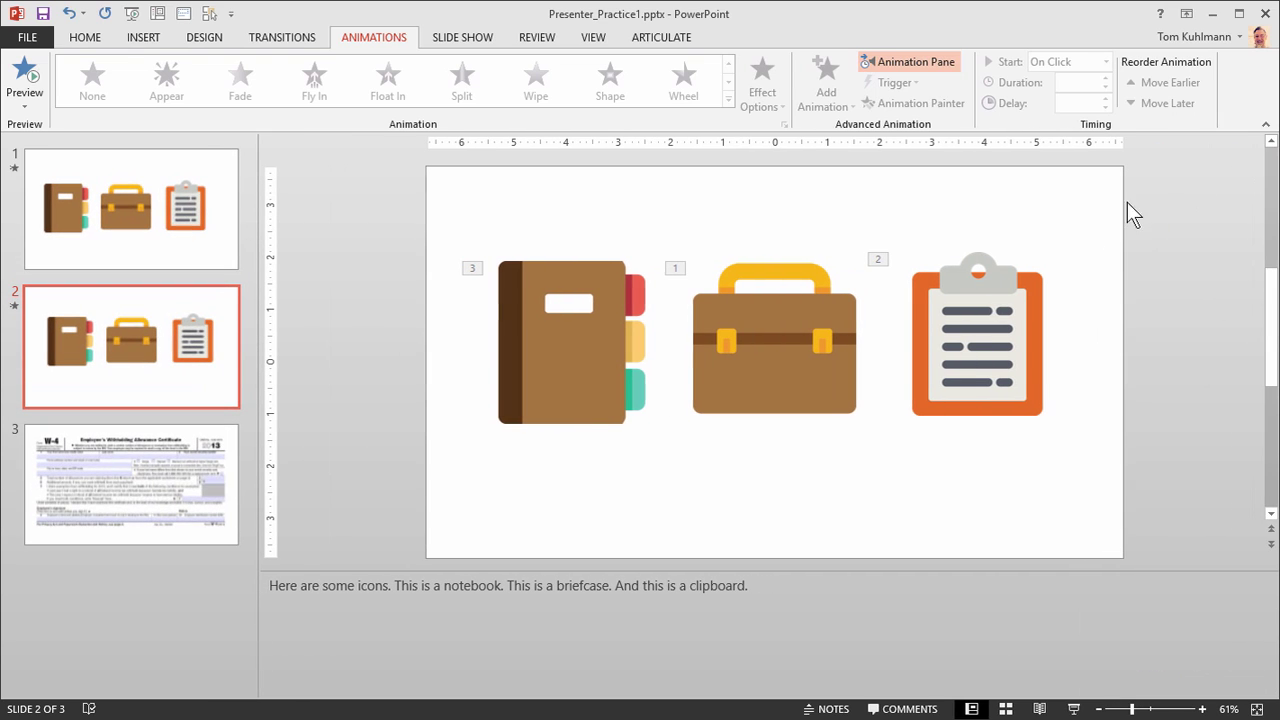
click(85, 38)
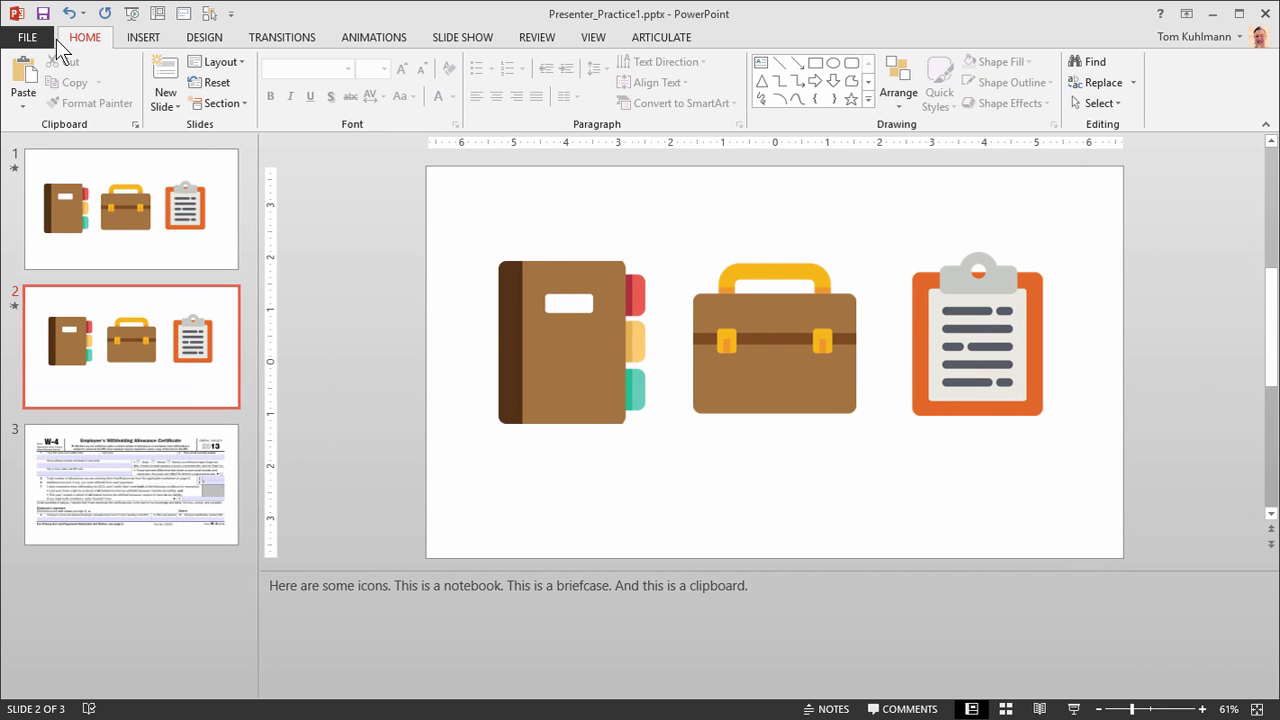
- In the Selection pane, rename the pictures to notebook, briefcase and clipboard, then close it
click(1106, 104)
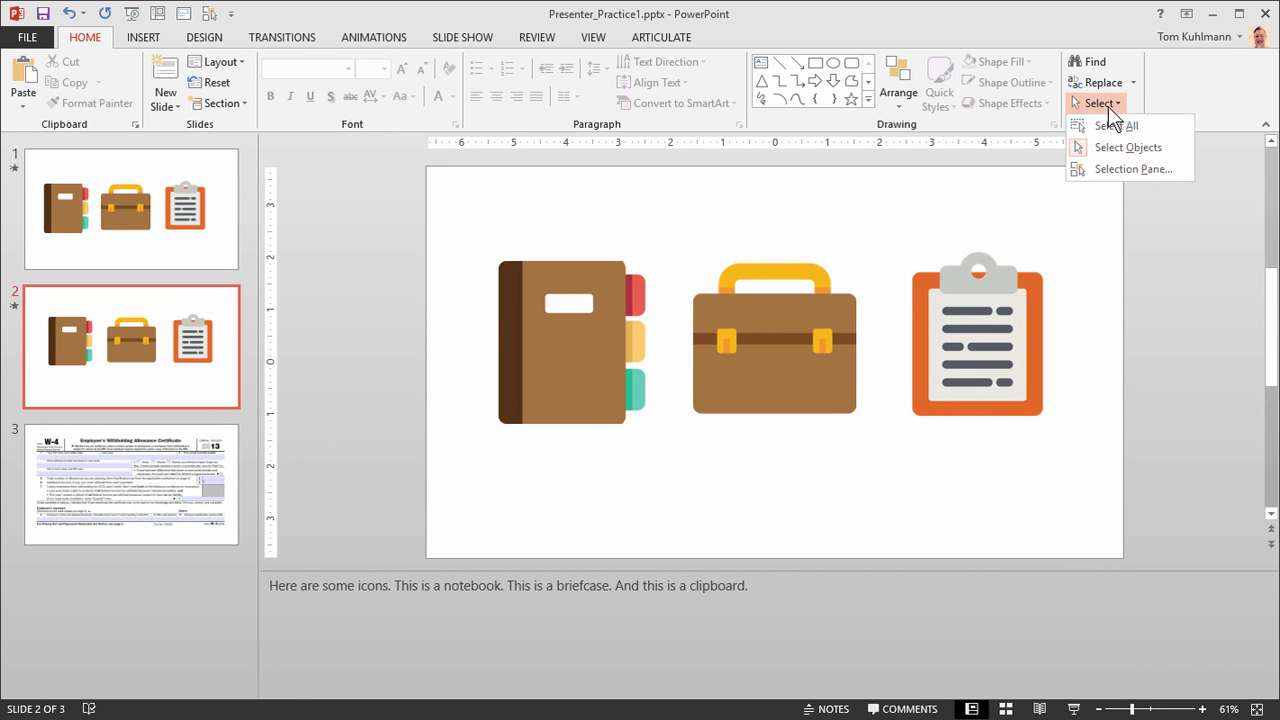
click(1116, 170)
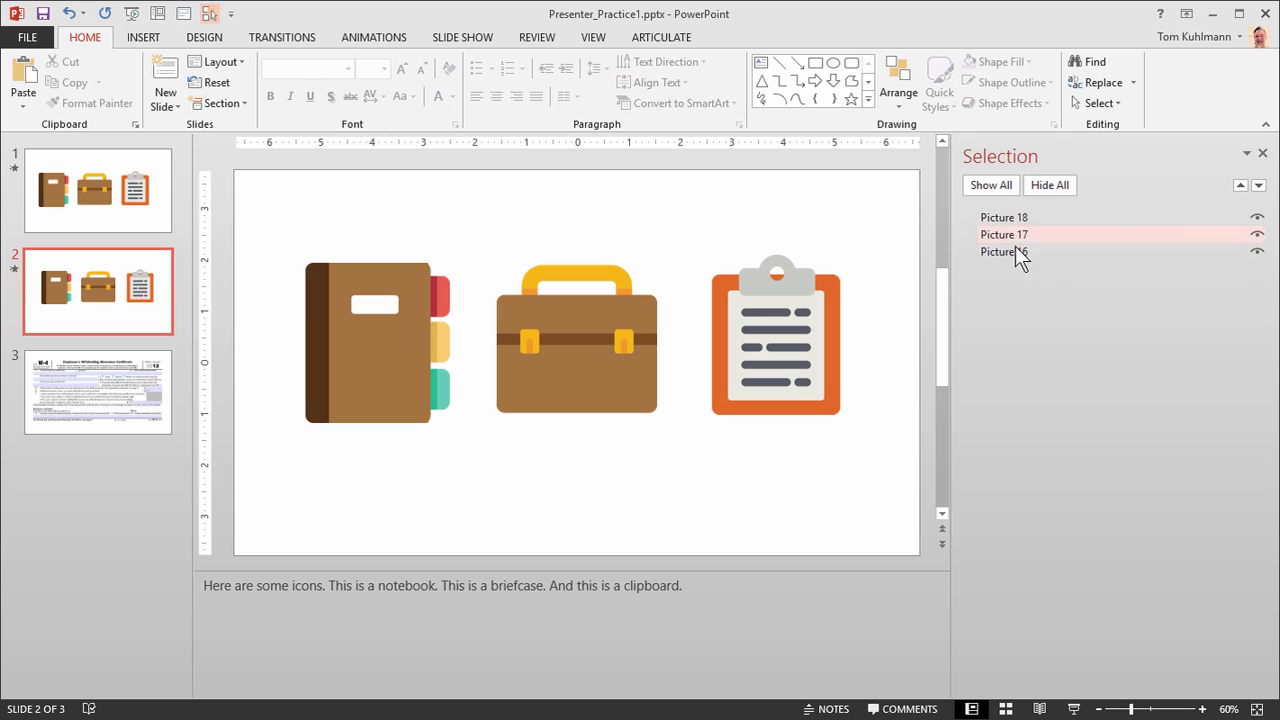
click(1257, 217)
click(1257, 217)
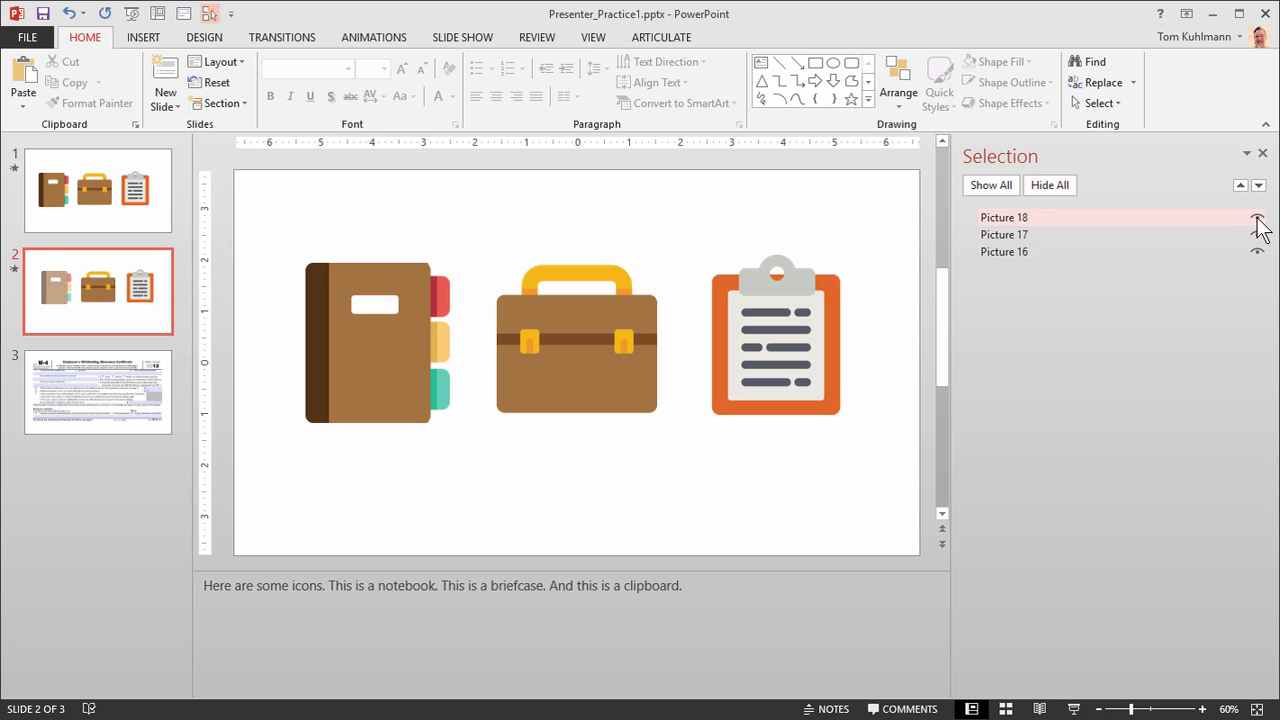
click(1016, 218)
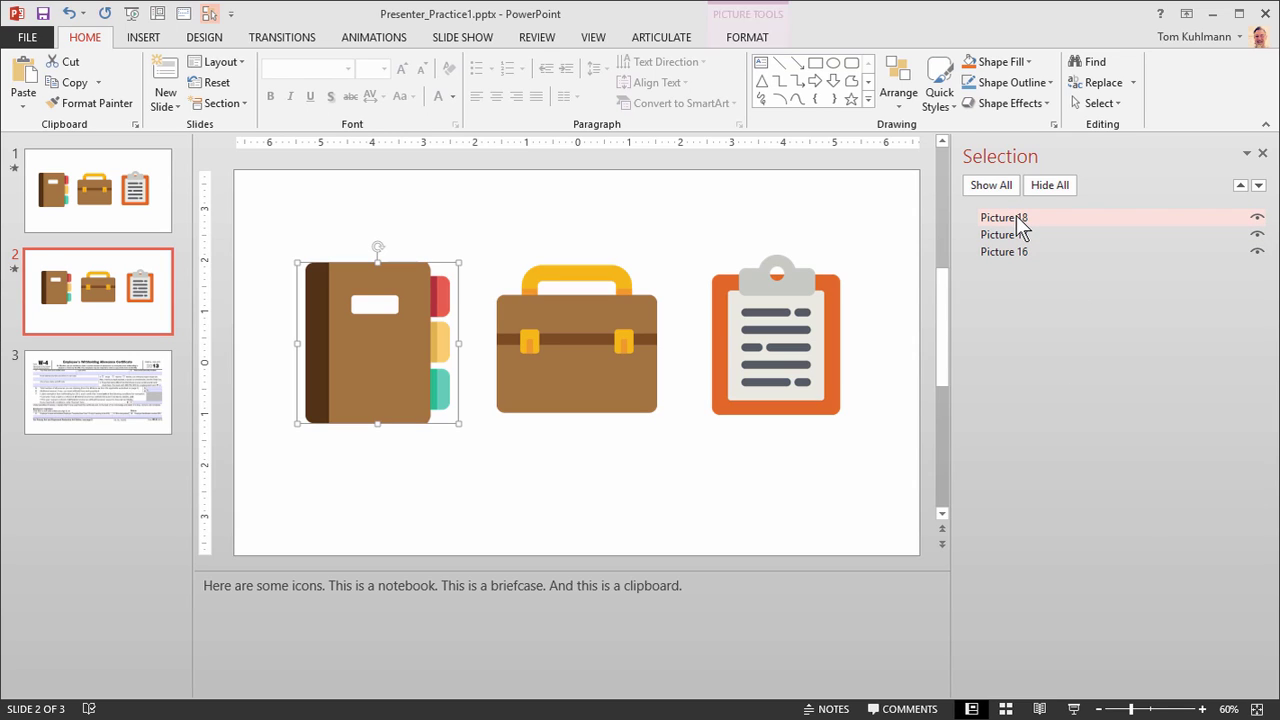
click(1018, 218)
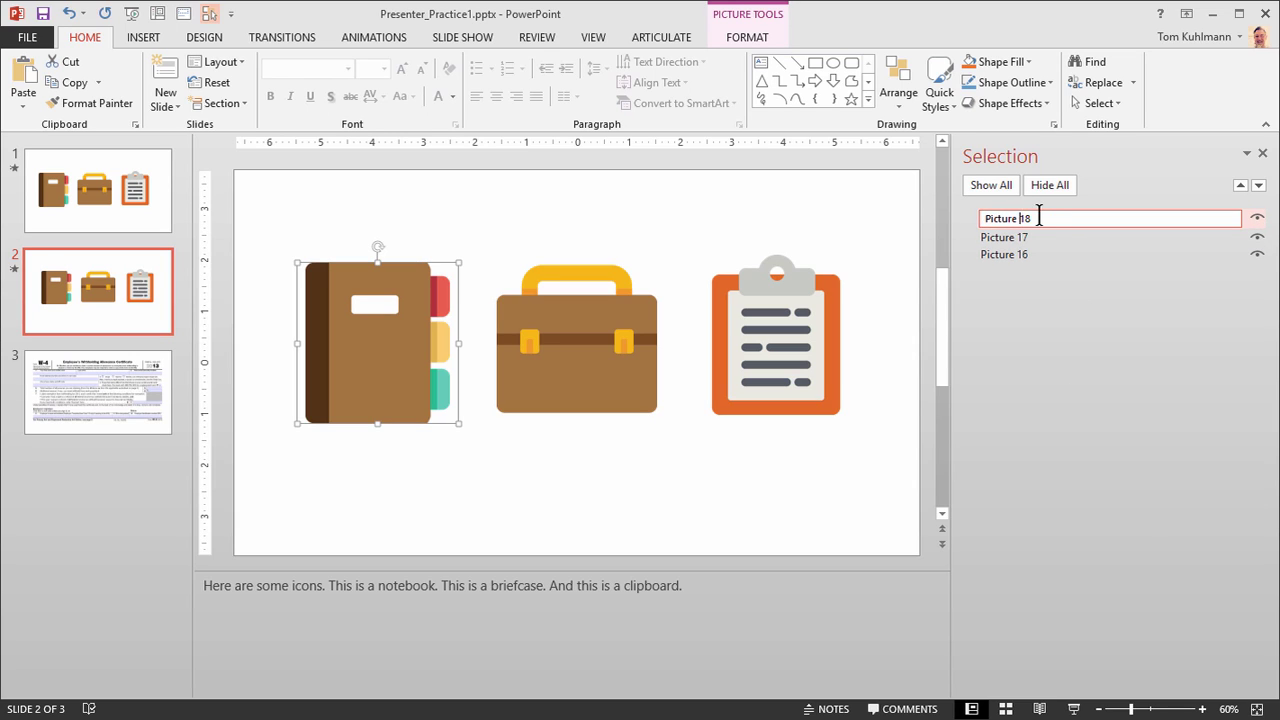
drag(1040, 218, 903, 205)
text(notebook)
text(briefcase)
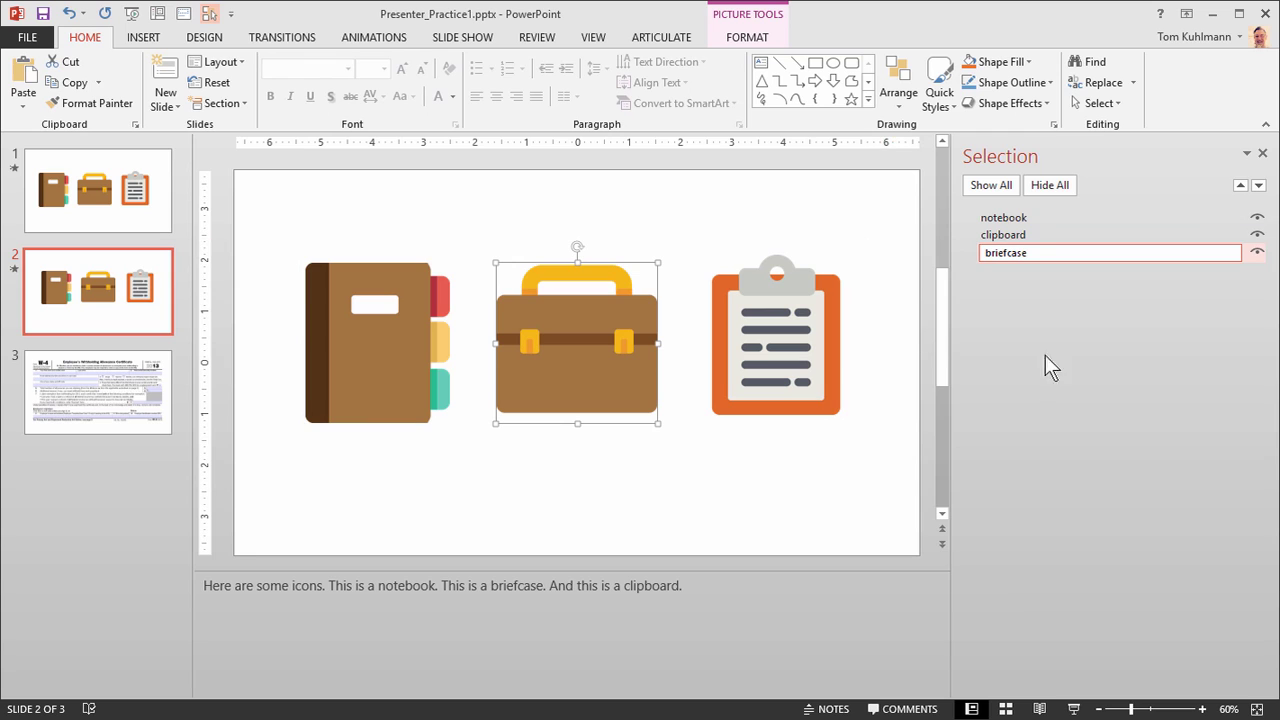
click(1262, 153)
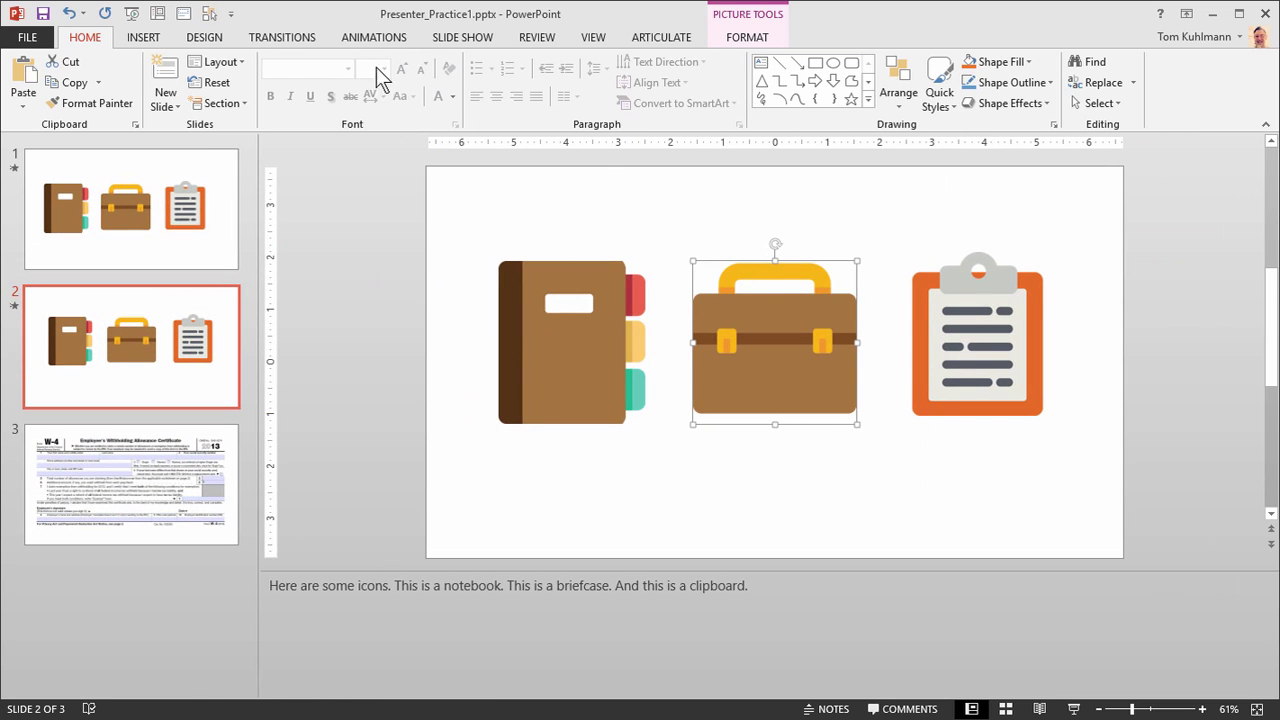
- Move the notebook's Fade to first place (notebook, briefcase, clipboard) and play the new order
click(370, 38)
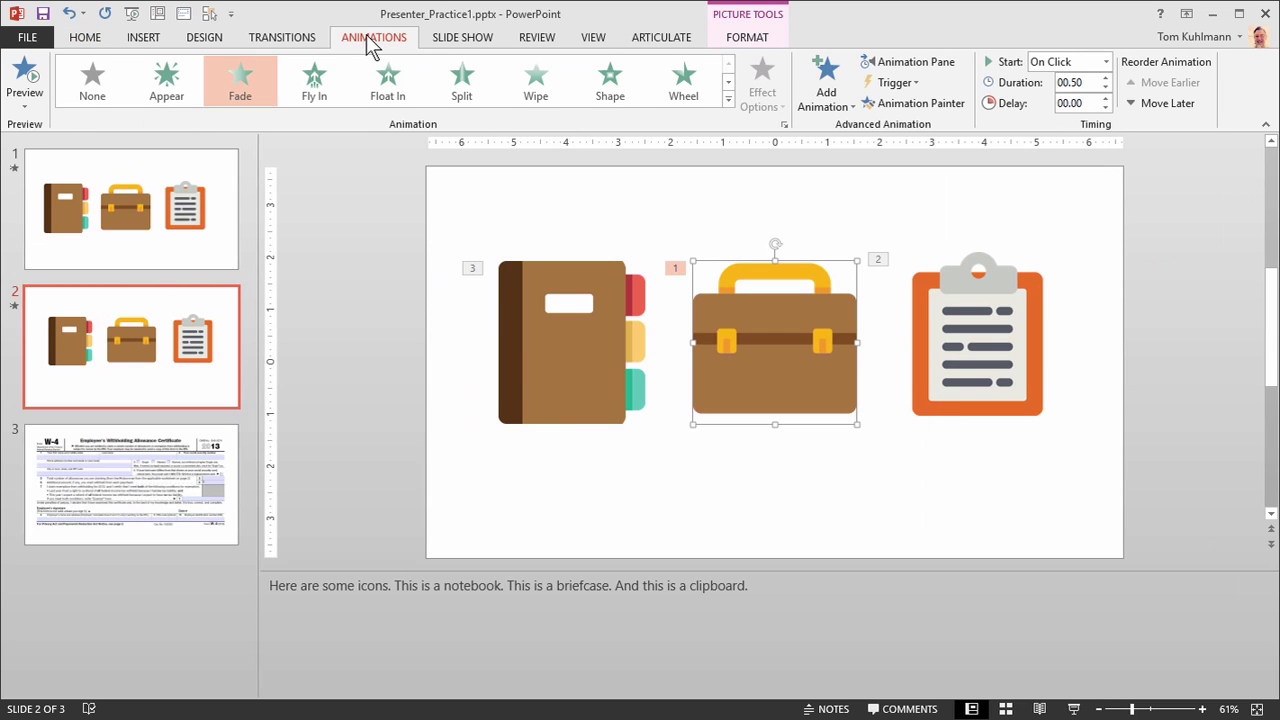
click(943, 68)
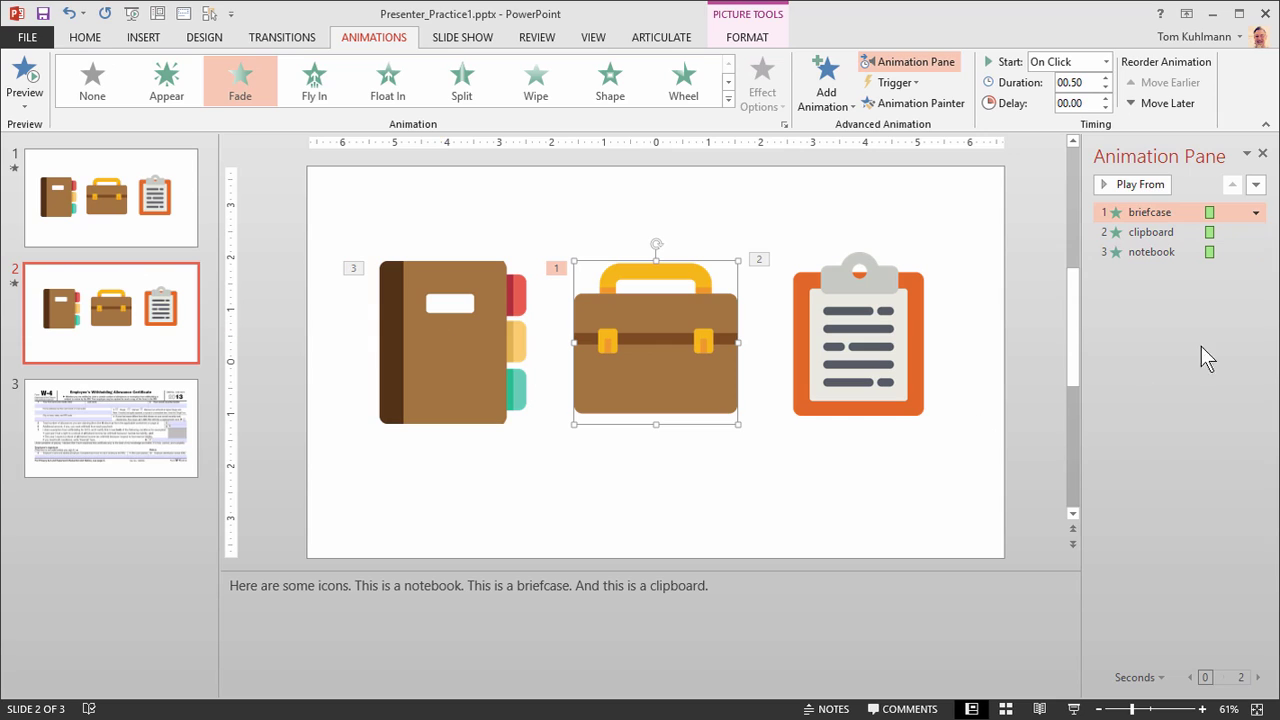
click(1152, 253)
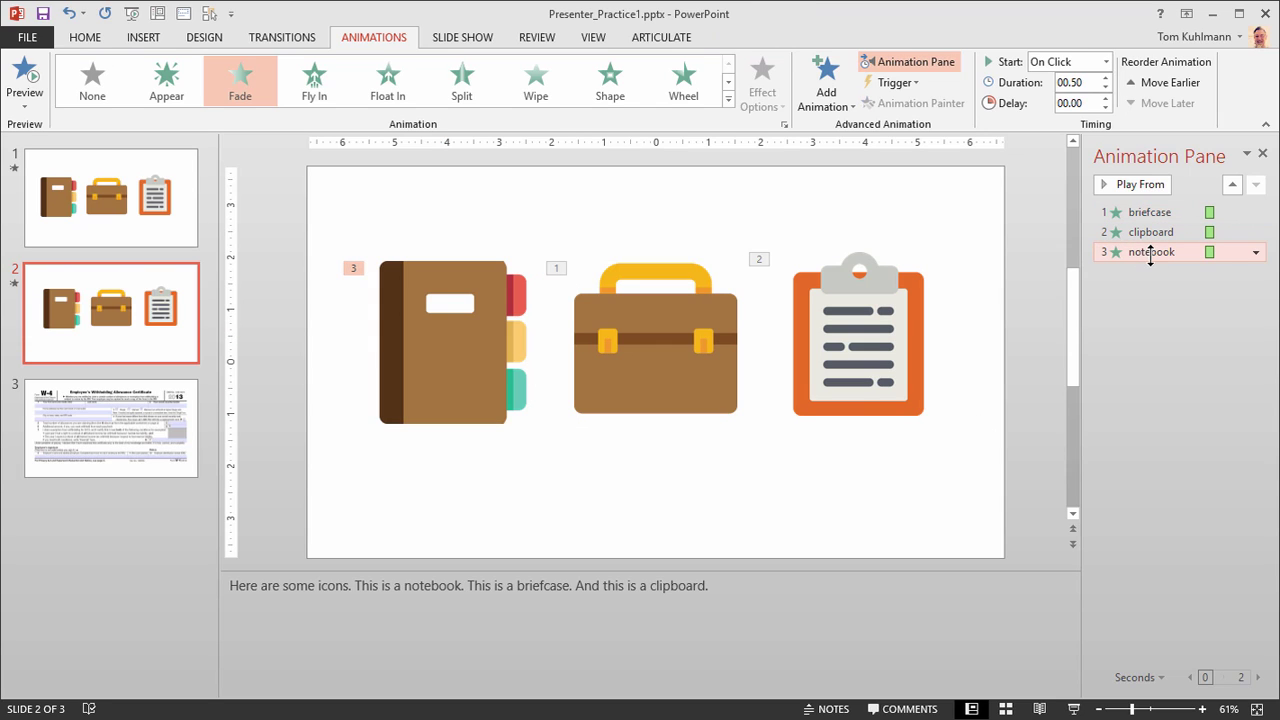
click(1233, 186)
click(1233, 186)
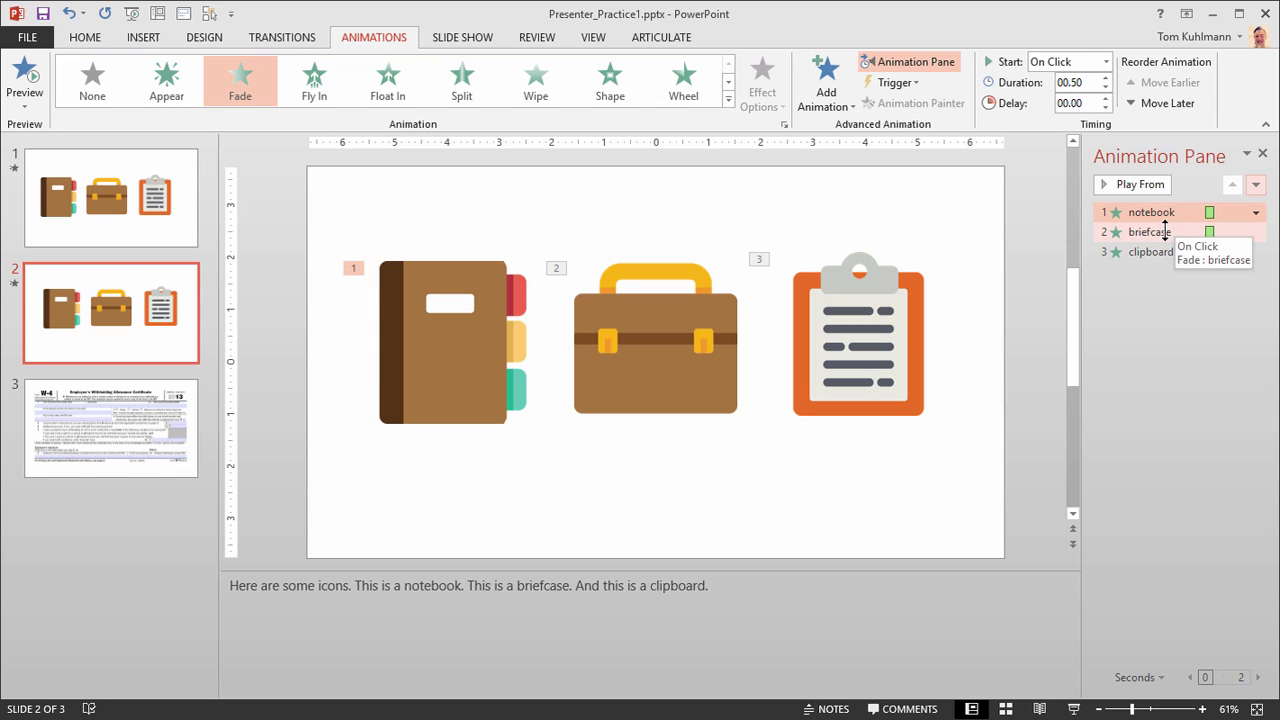
click(1143, 188)
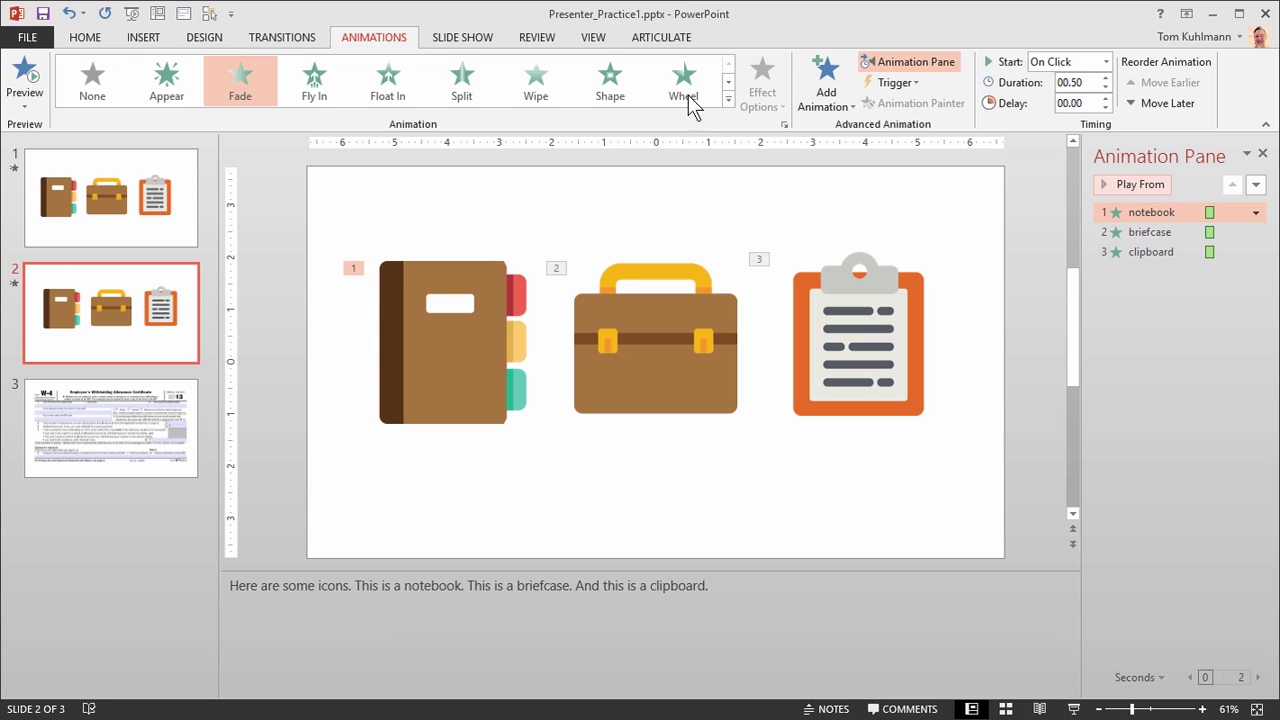
- Open the Articulate Narration window for slide 2 and look over the Record options
click(666, 40)
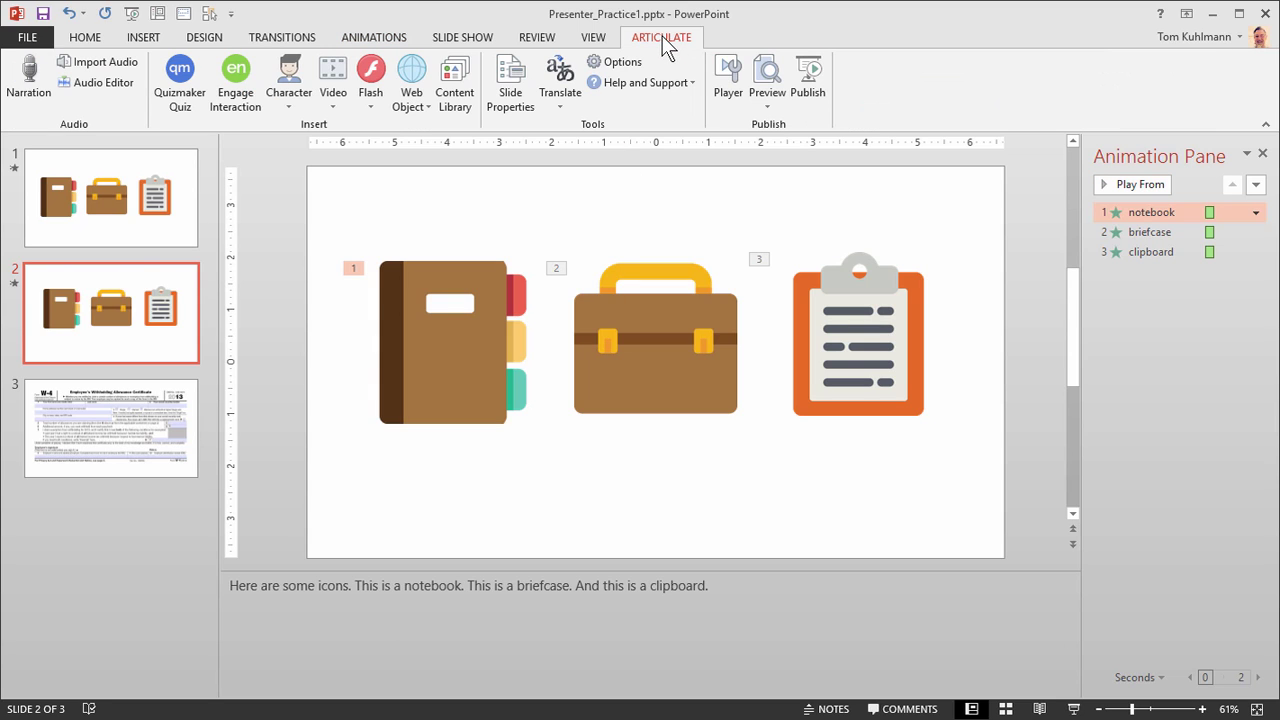
click(30, 72)
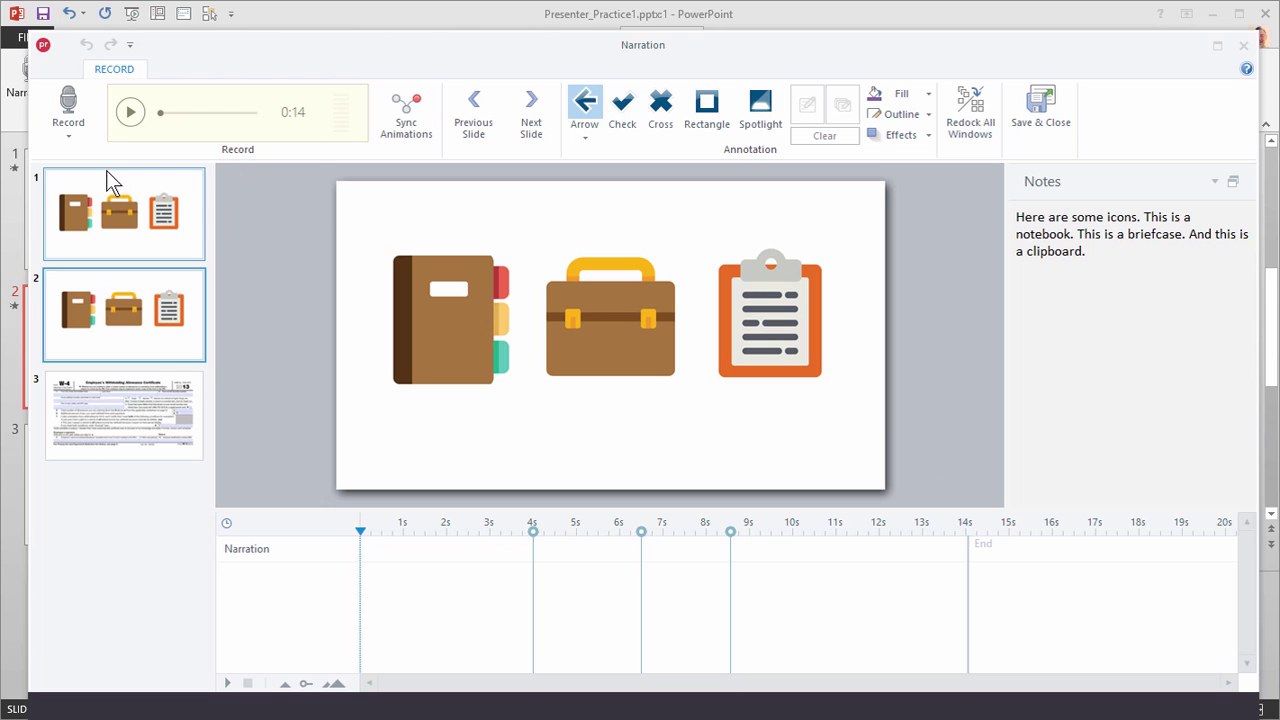
click(70, 136)
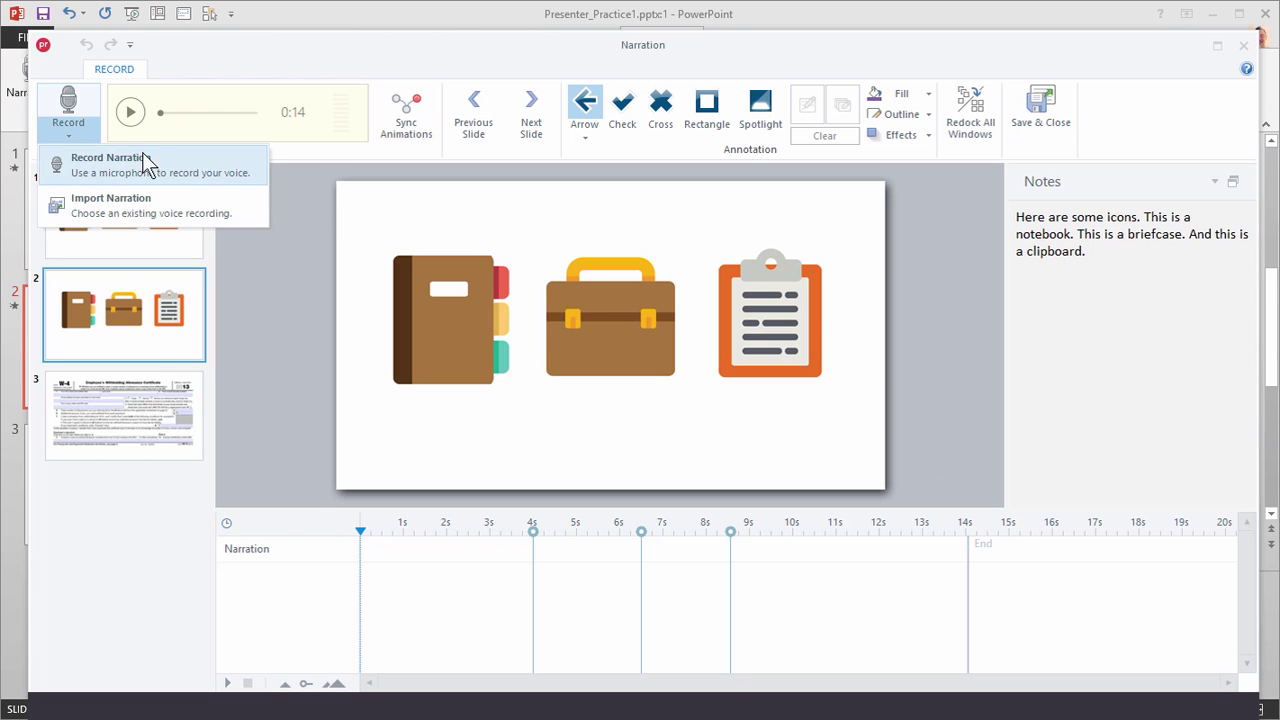
click(306, 335)
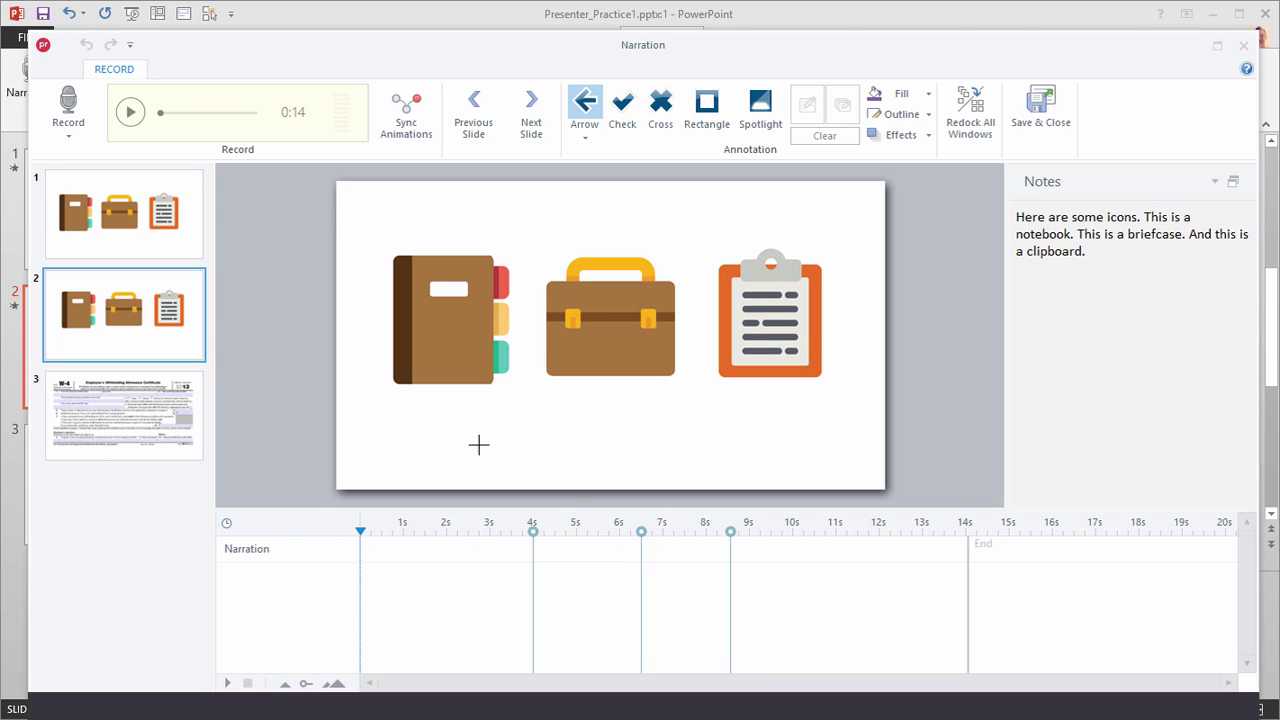
- Record slide 2 narration, triggering the notebook, briefcase and clipboard animations in turn
click(67, 112)
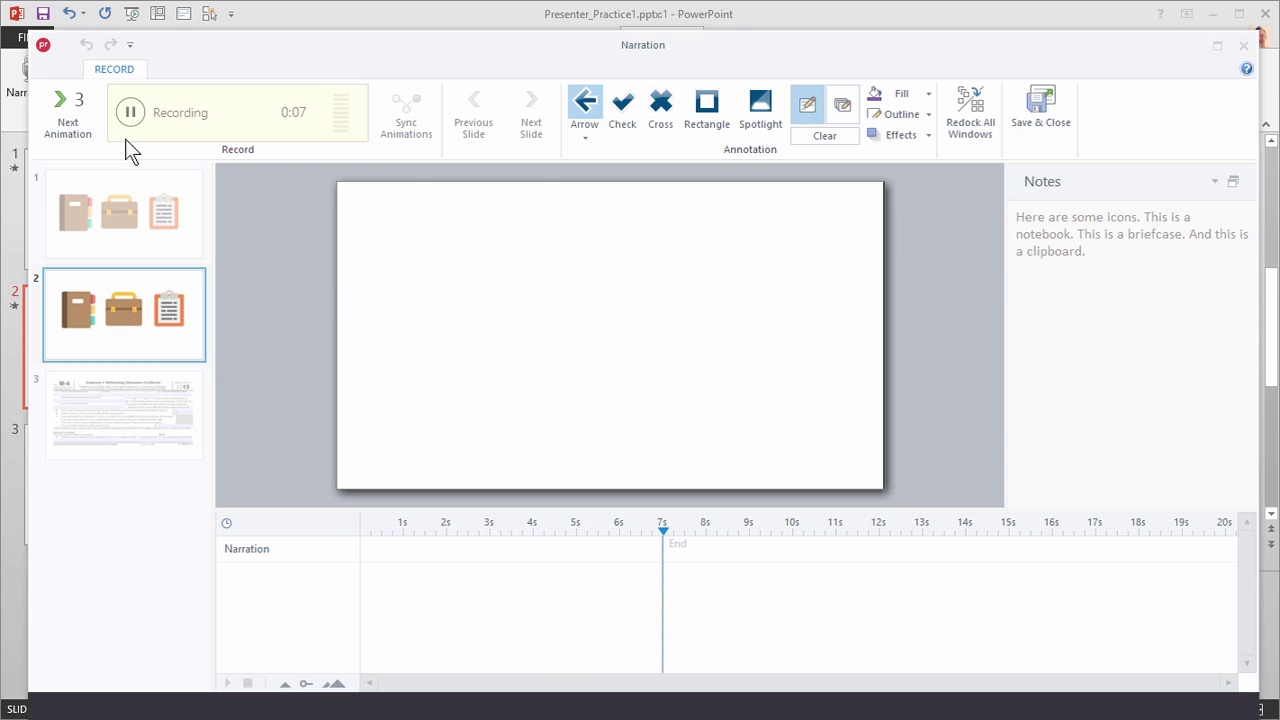
click(78, 112)
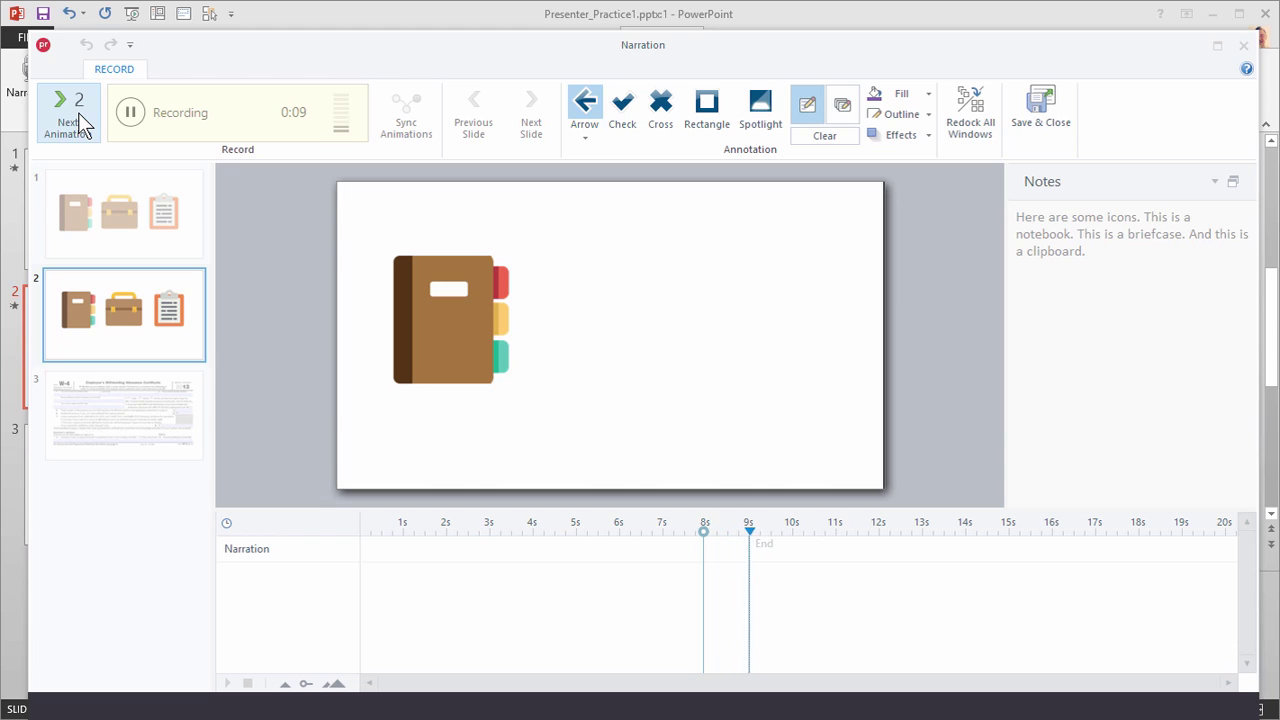
click(78, 112)
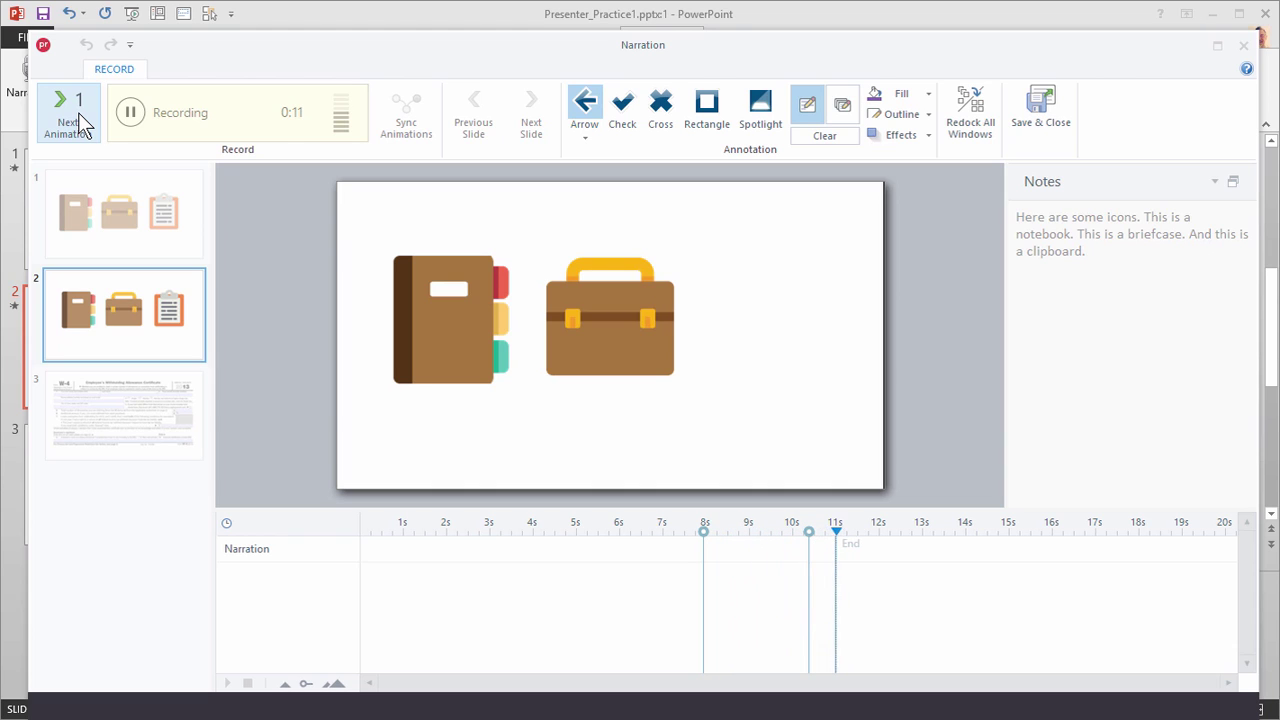
click(78, 112)
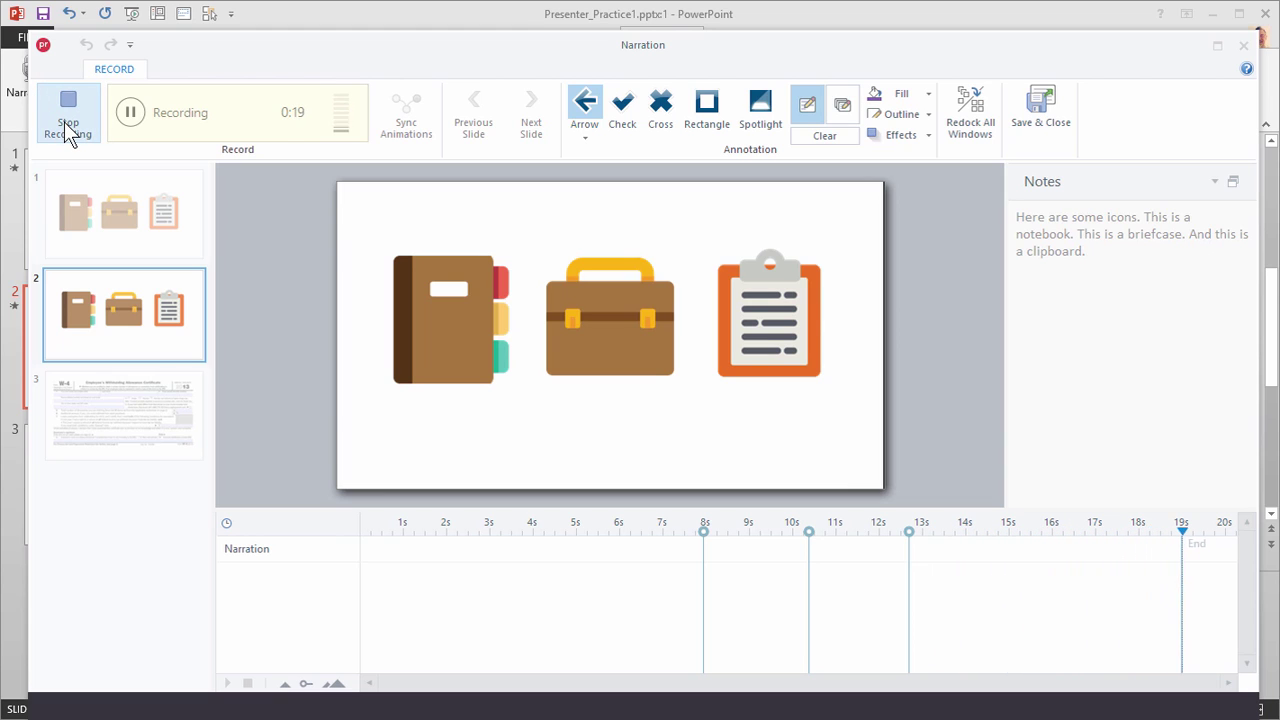
- End the slide 2 recording, then play back the roughly 20-second narration and pause partway
click(69, 106)
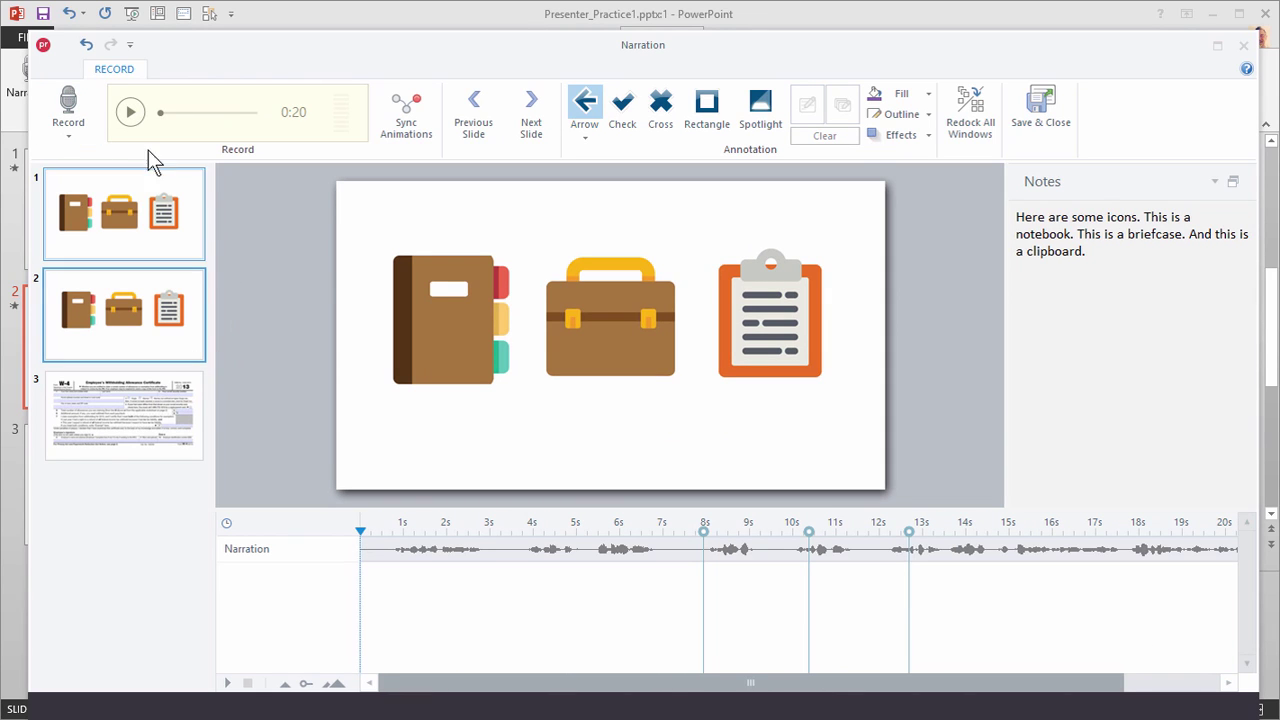
click(131, 111)
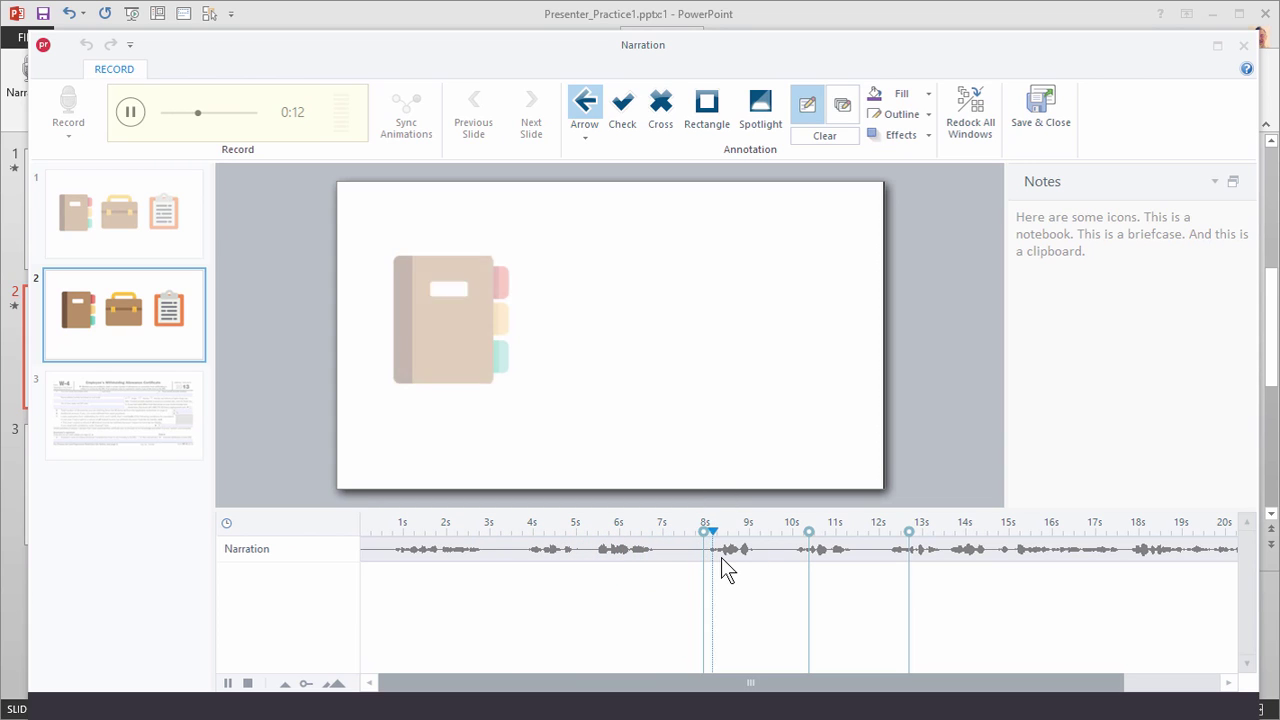
click(131, 112)
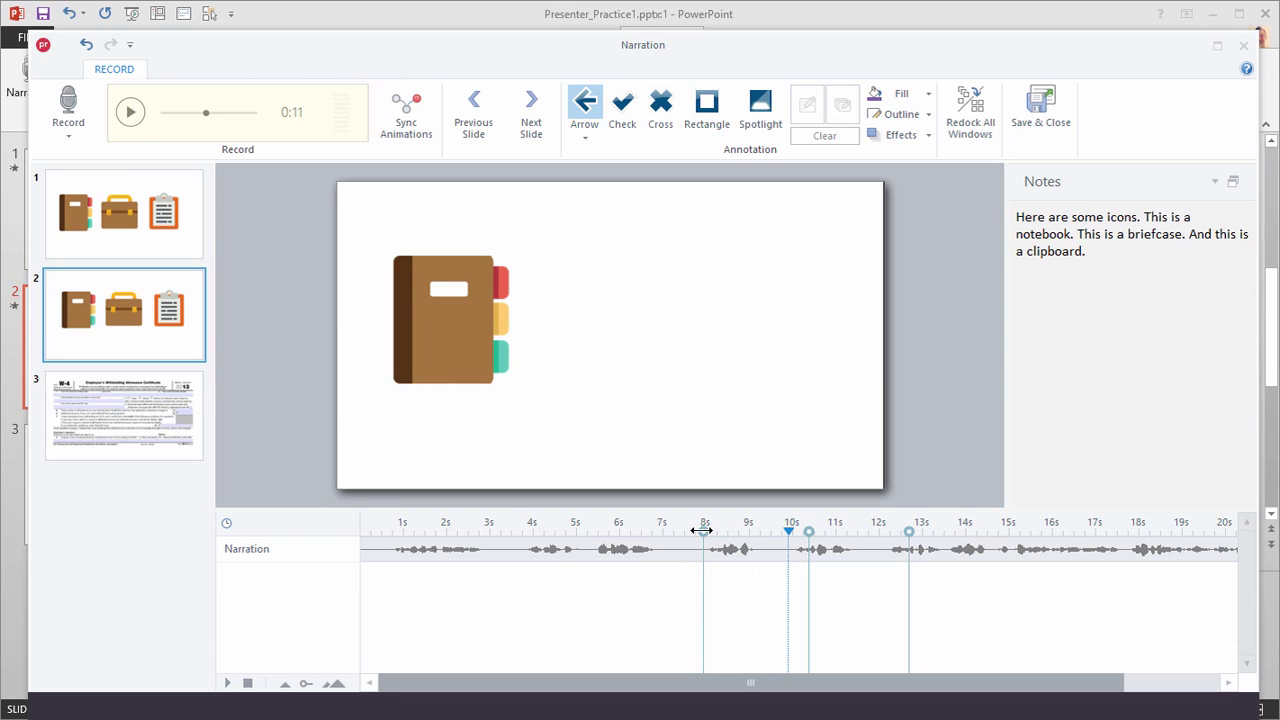
- Retime the cues: notebook near 8 s, briefcase to about 10 s, clipboard to about 12.3 s
mouse_move(702, 531)
mouse_down()
mouse_move(670, 531)
mouse_move(697, 531)
mouse_up()
drag(697, 531, 706, 522)
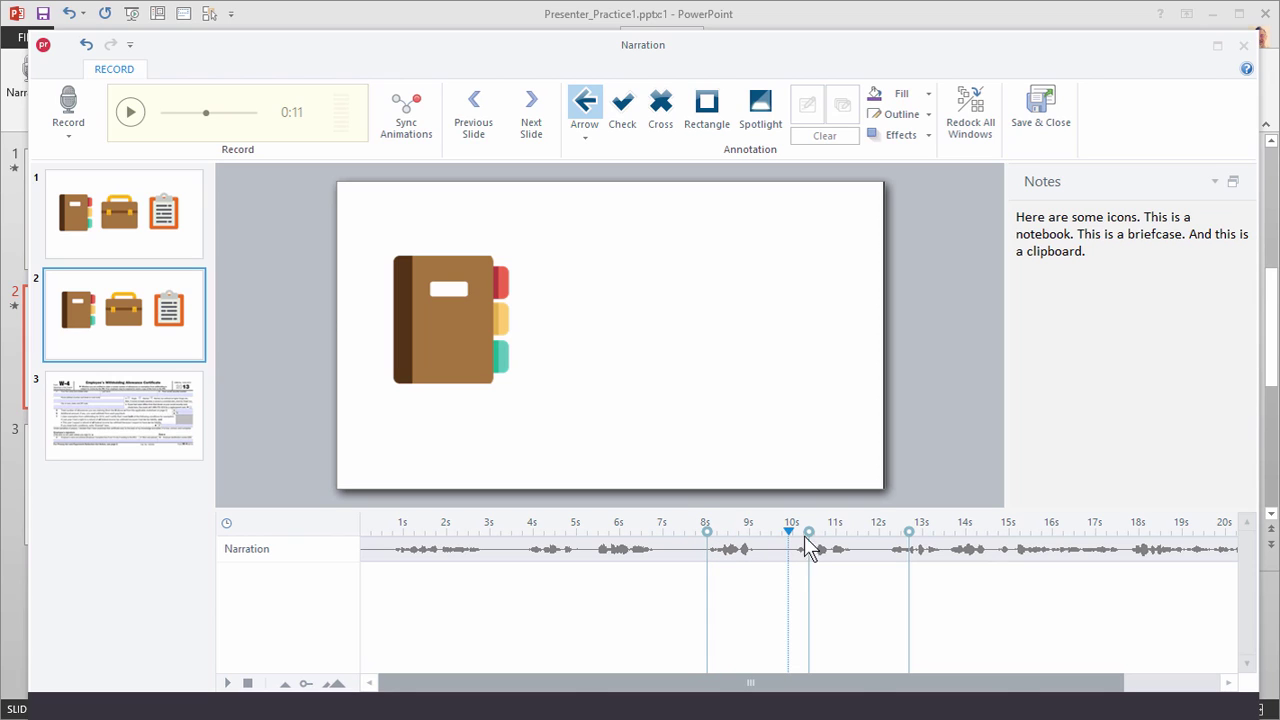
drag(808, 531, 796, 531)
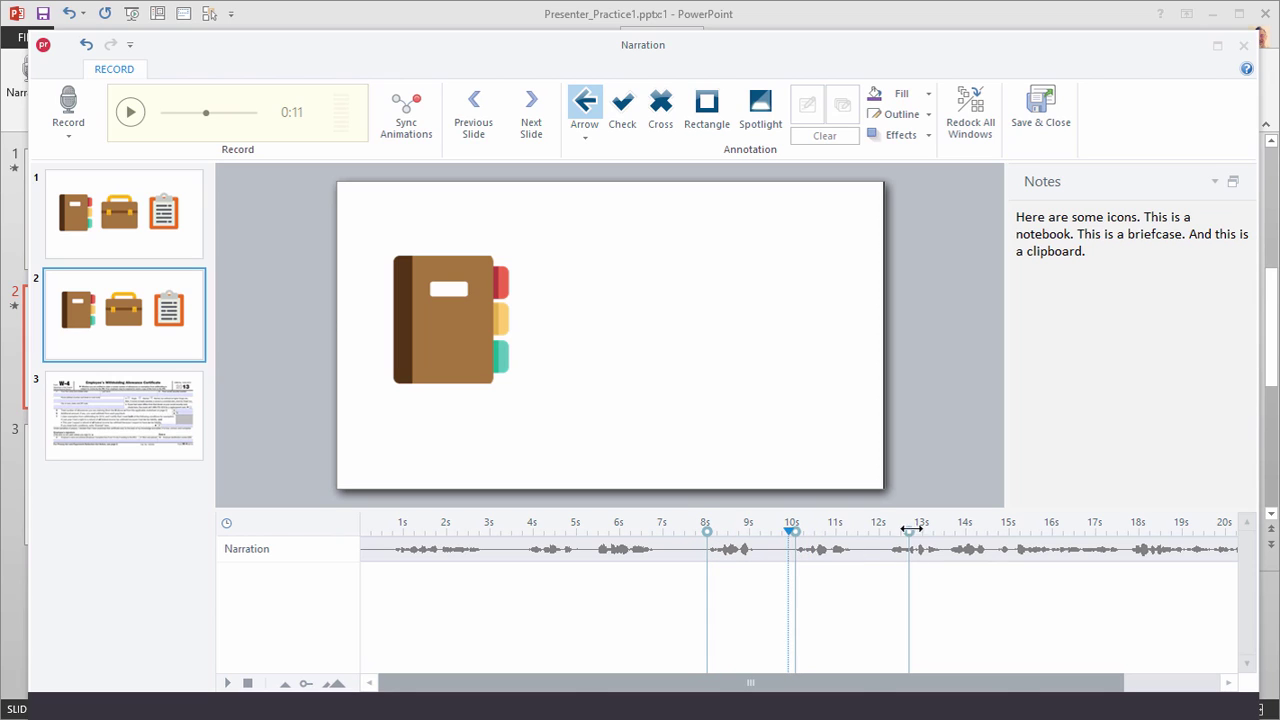
drag(910, 528, 888, 532)
click(428, 548)
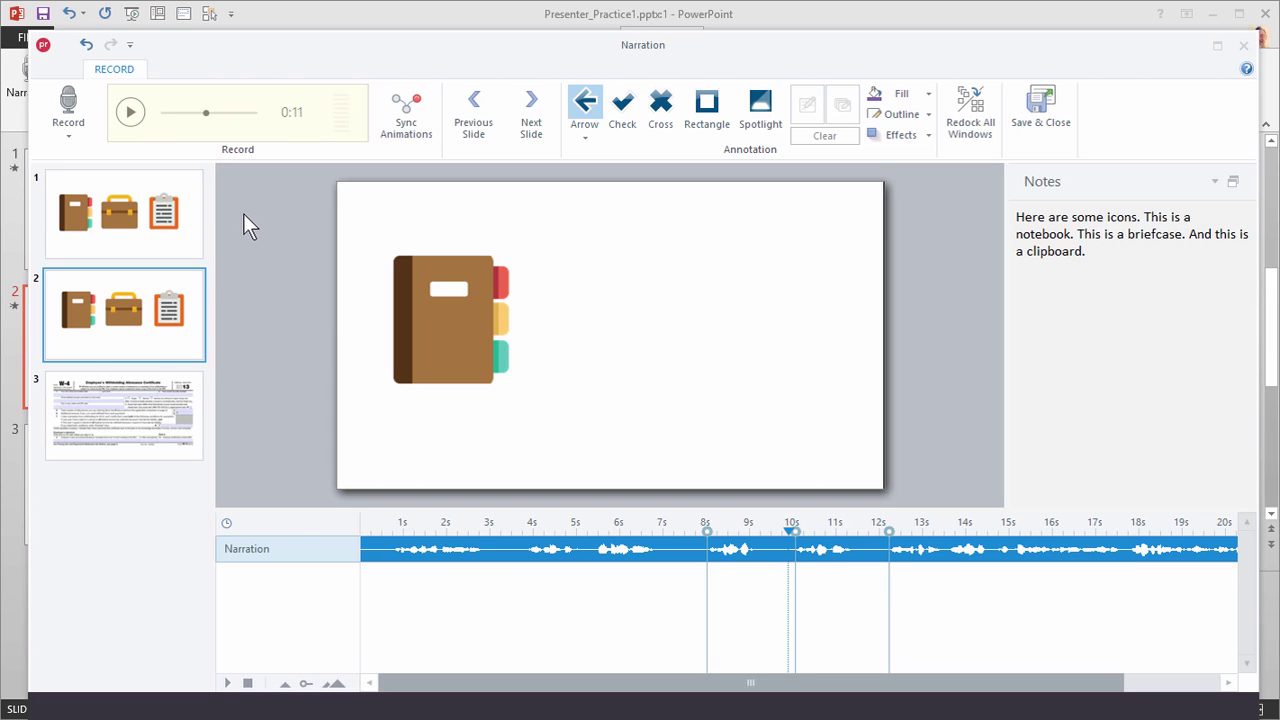
click(131, 110)
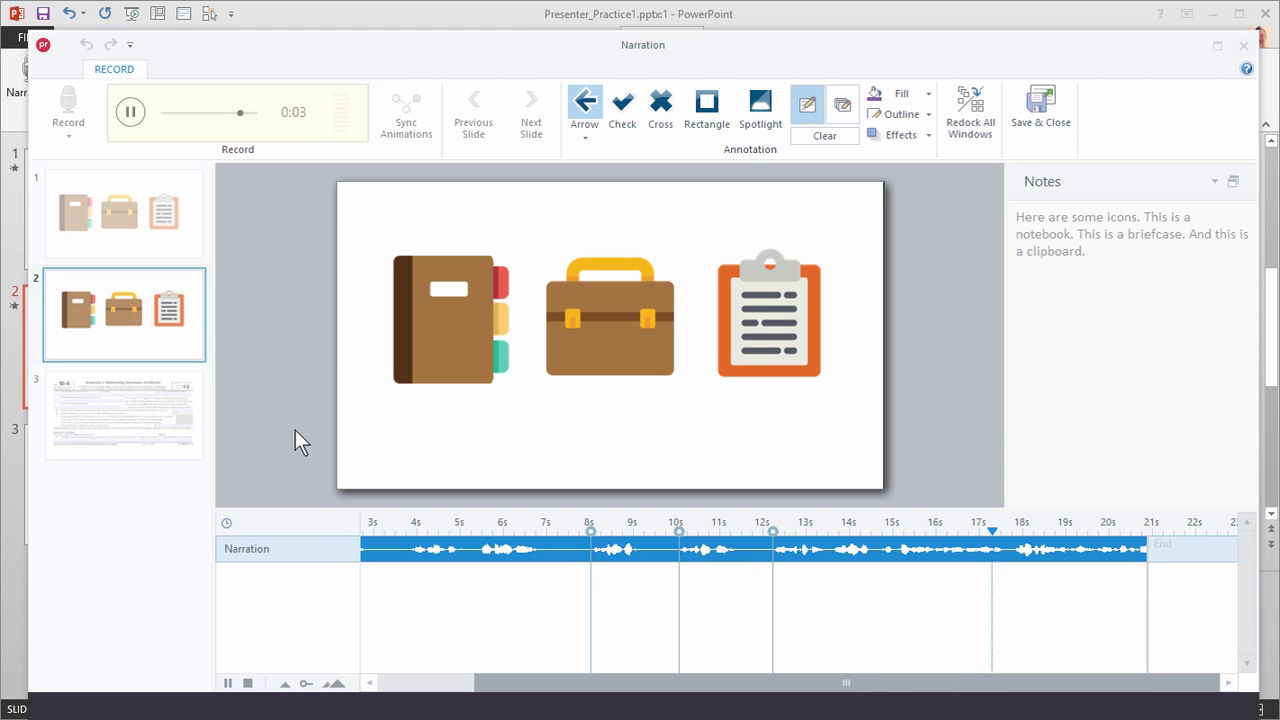
click(131, 110)
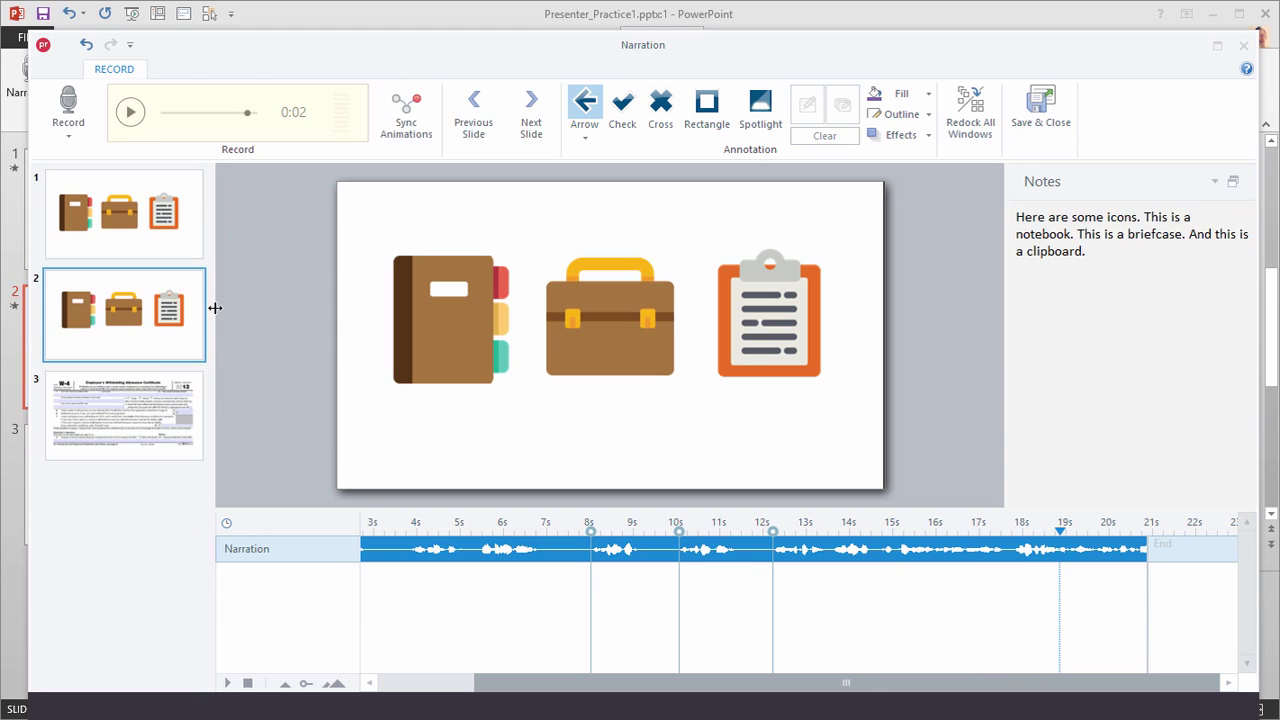
- Re-cue the notebook, briefcase and clipboard at their spoken moments, near 8, 10.3 and 12.5 s
click(403, 110)
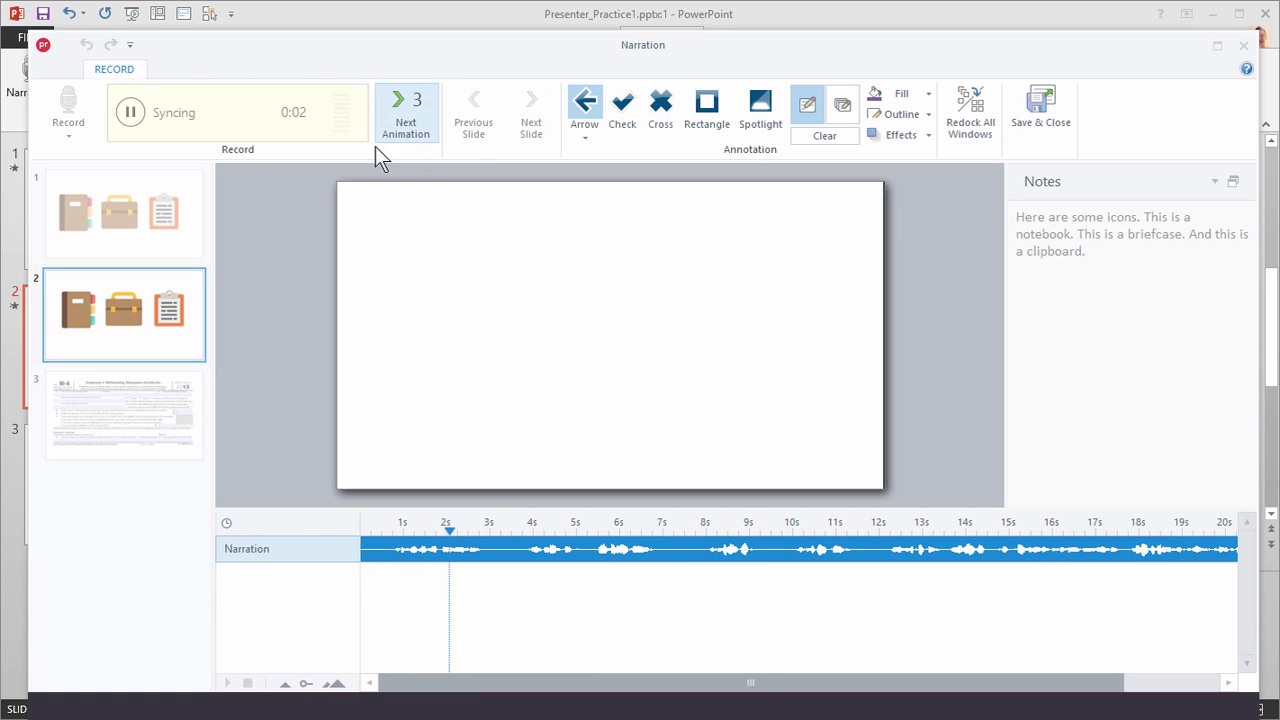
click(404, 105)
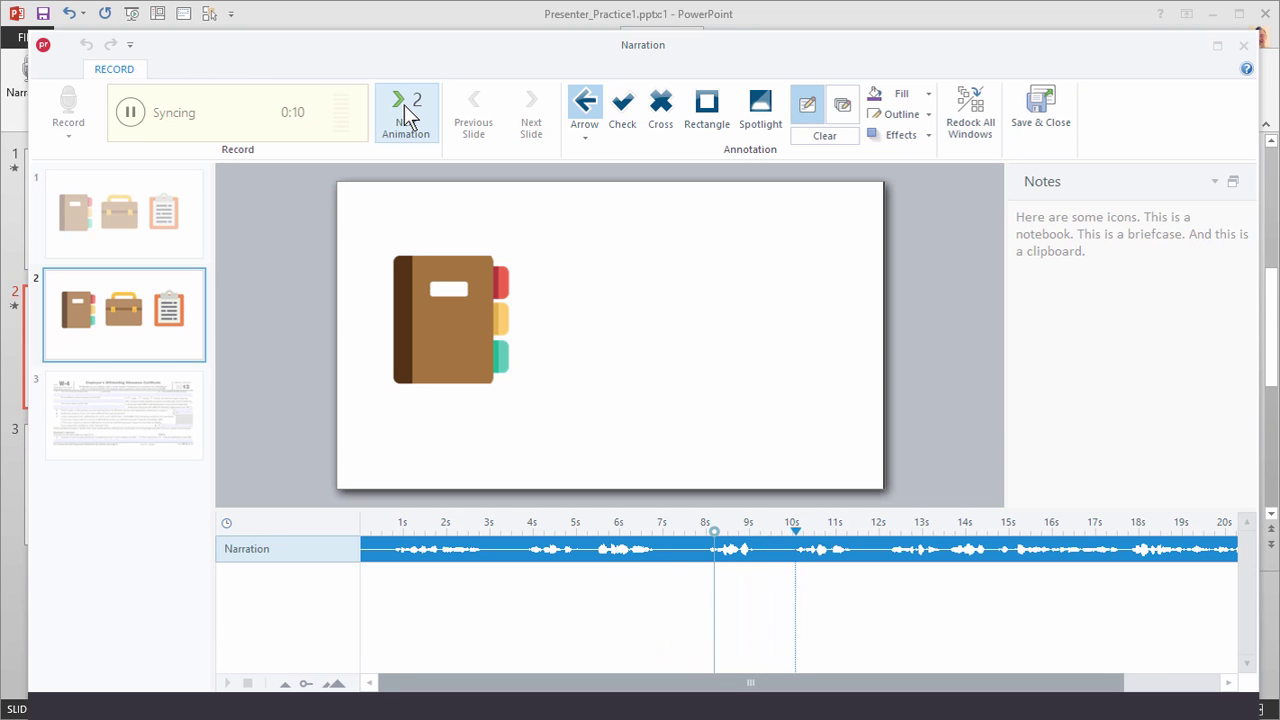
click(405, 105)
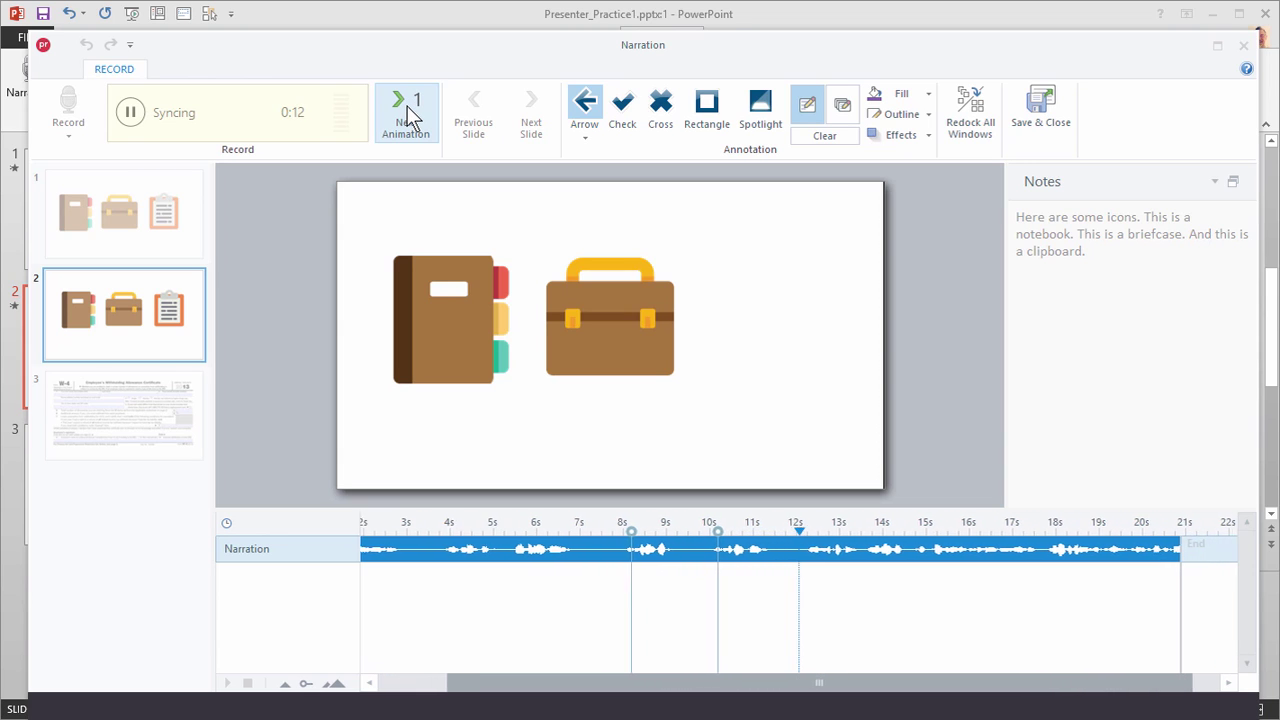
click(407, 106)
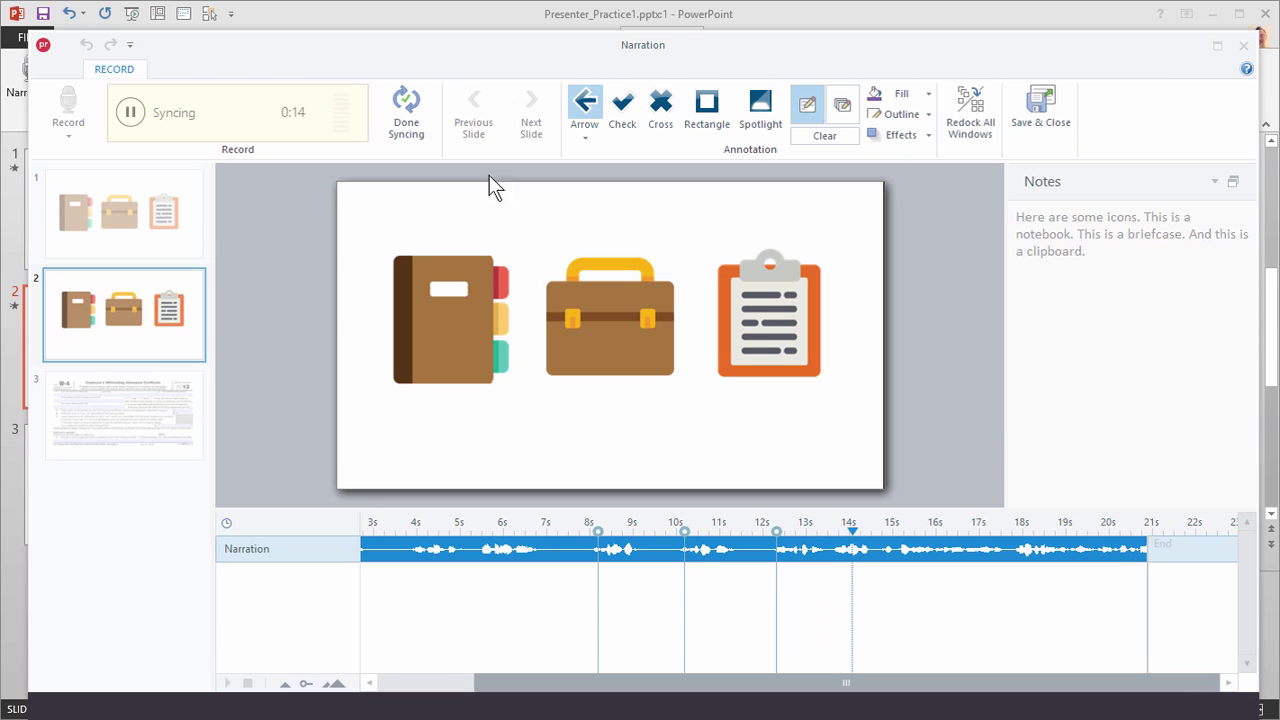
click(410, 102)
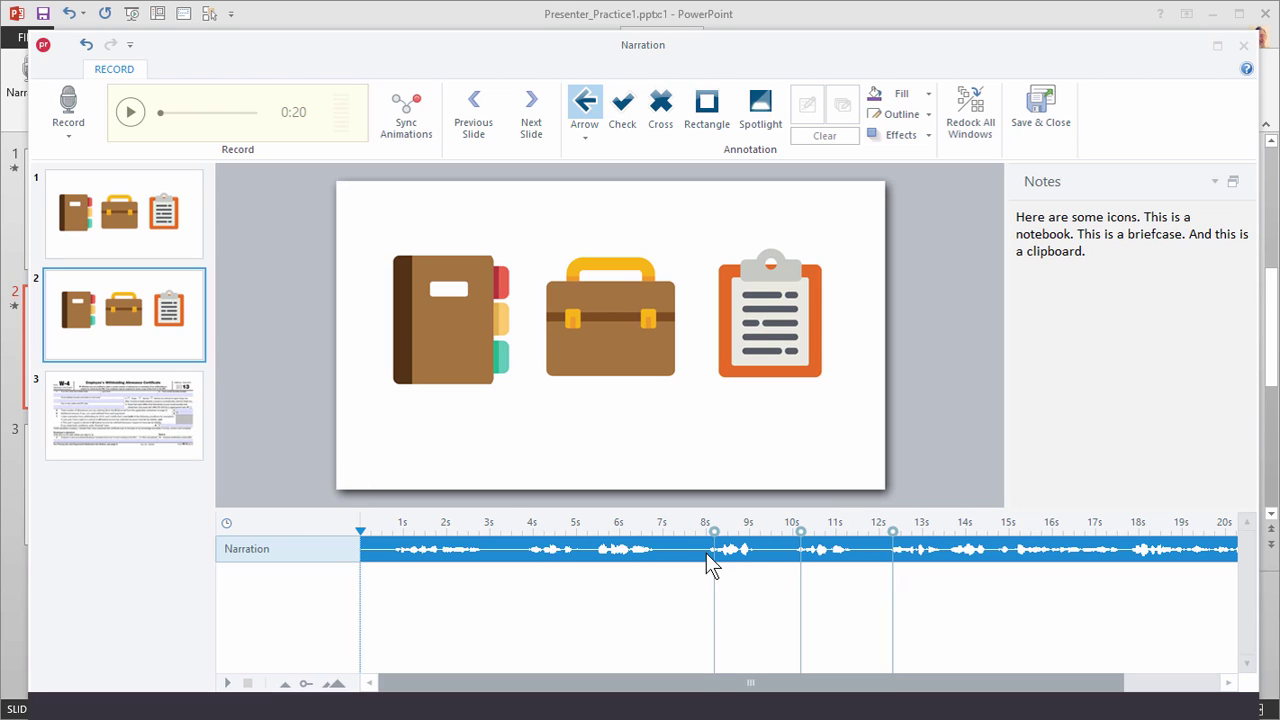
- Shift the notebook, briefcase and clipboard cues slightly earlier and save the narration timing
drag(714, 530, 704, 531)
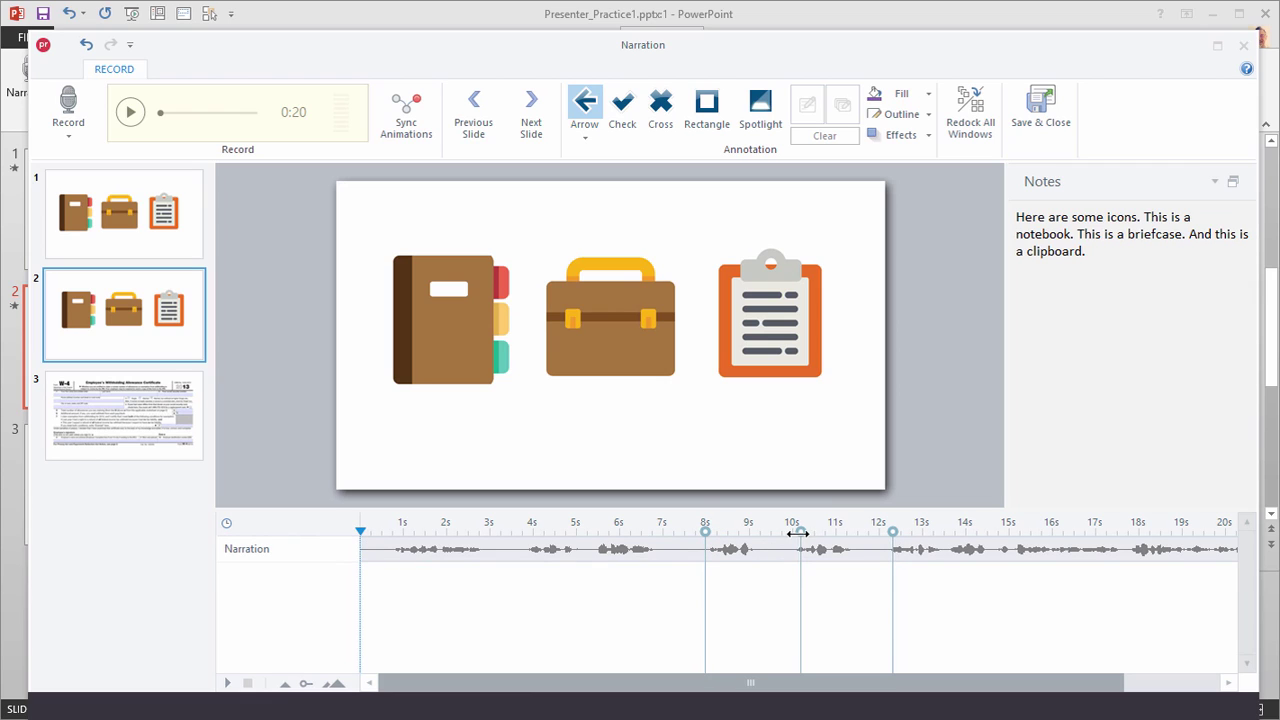
drag(800, 531, 790, 532)
drag(892, 531, 885, 532)
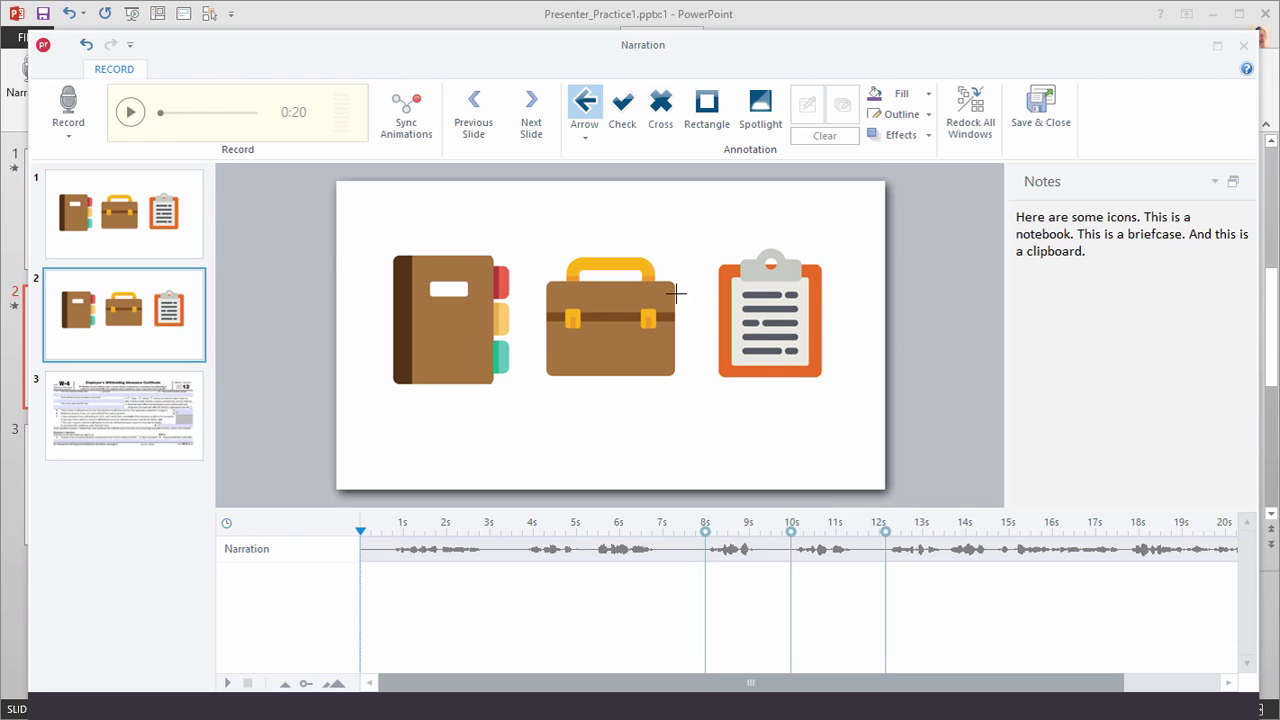
click(1050, 112)
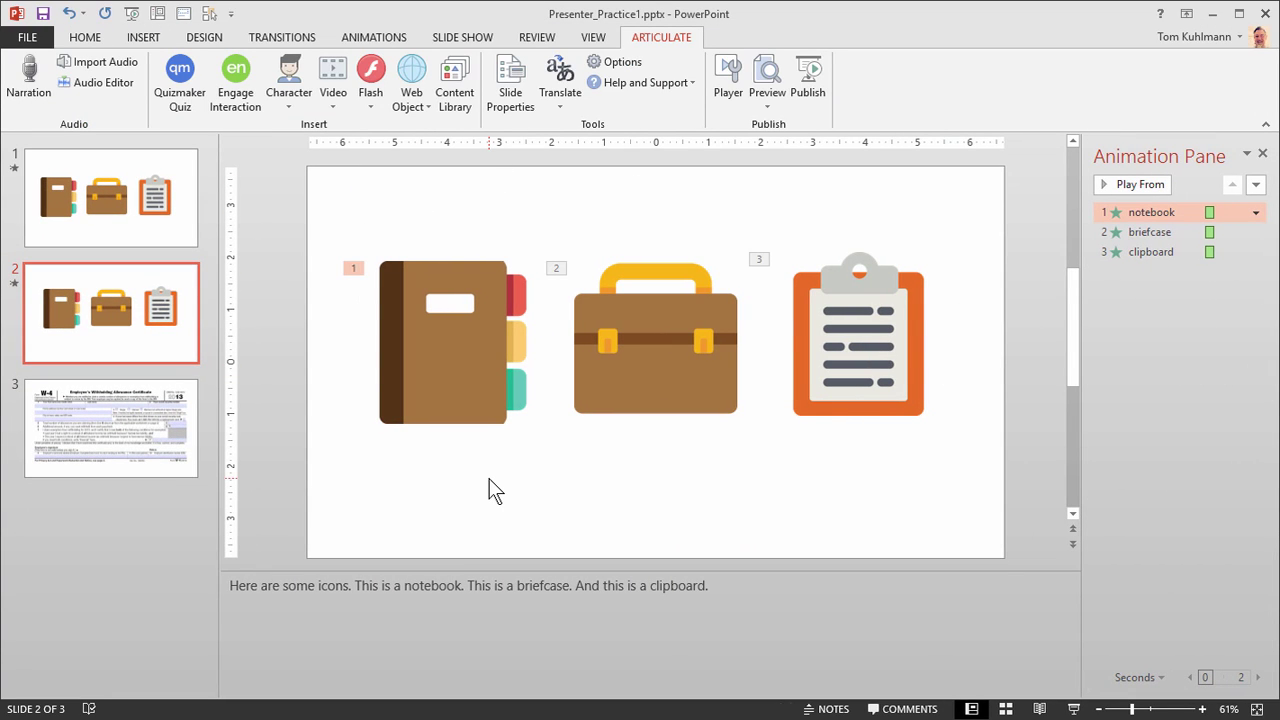
- Open slide 2's 20.90-second narration in the Articulate Audio Editor
click(109, 84)
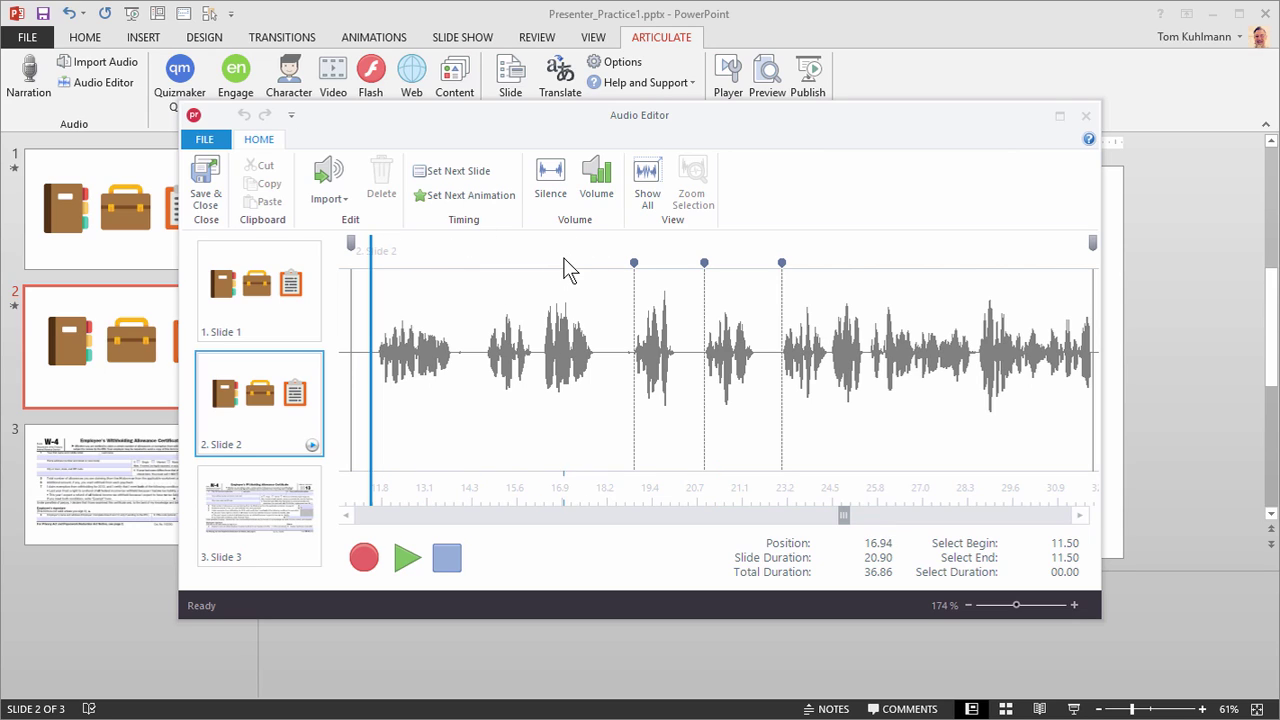
- Play slide 2's audio from its start, then select the 11.10–16.20 s stretch for removal
drag(563, 257, 417, 238)
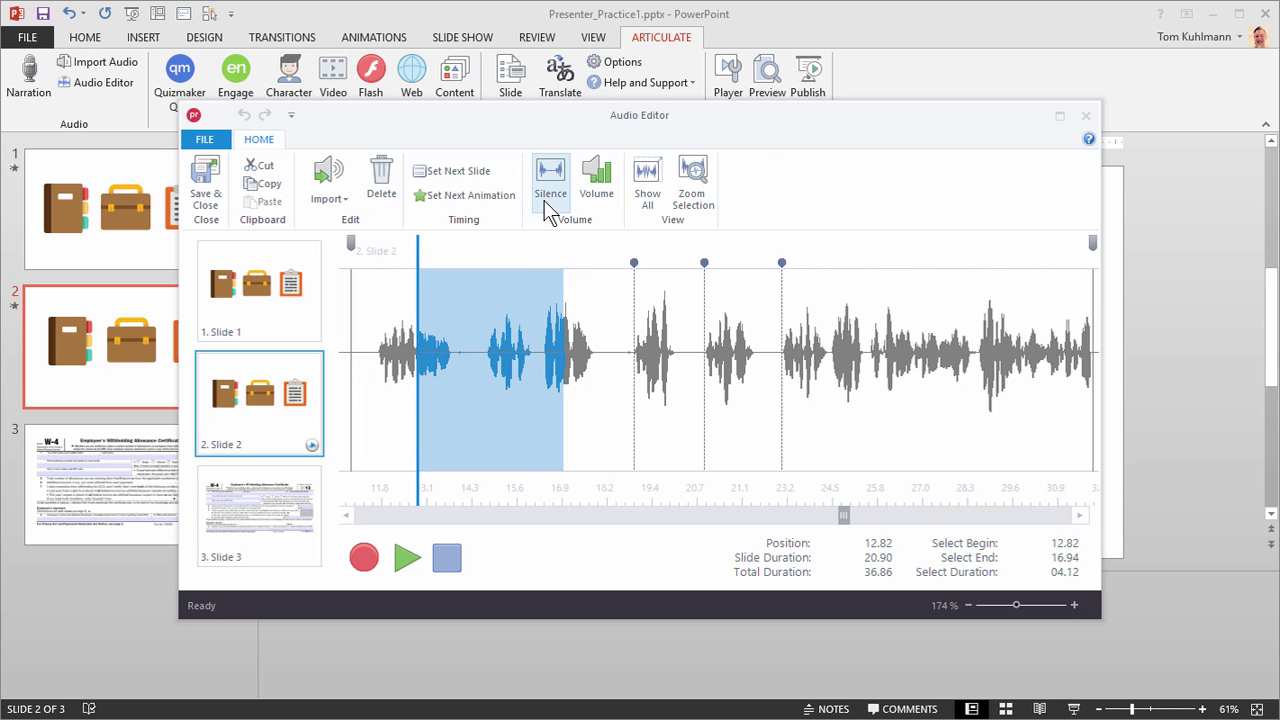
click(608, 350)
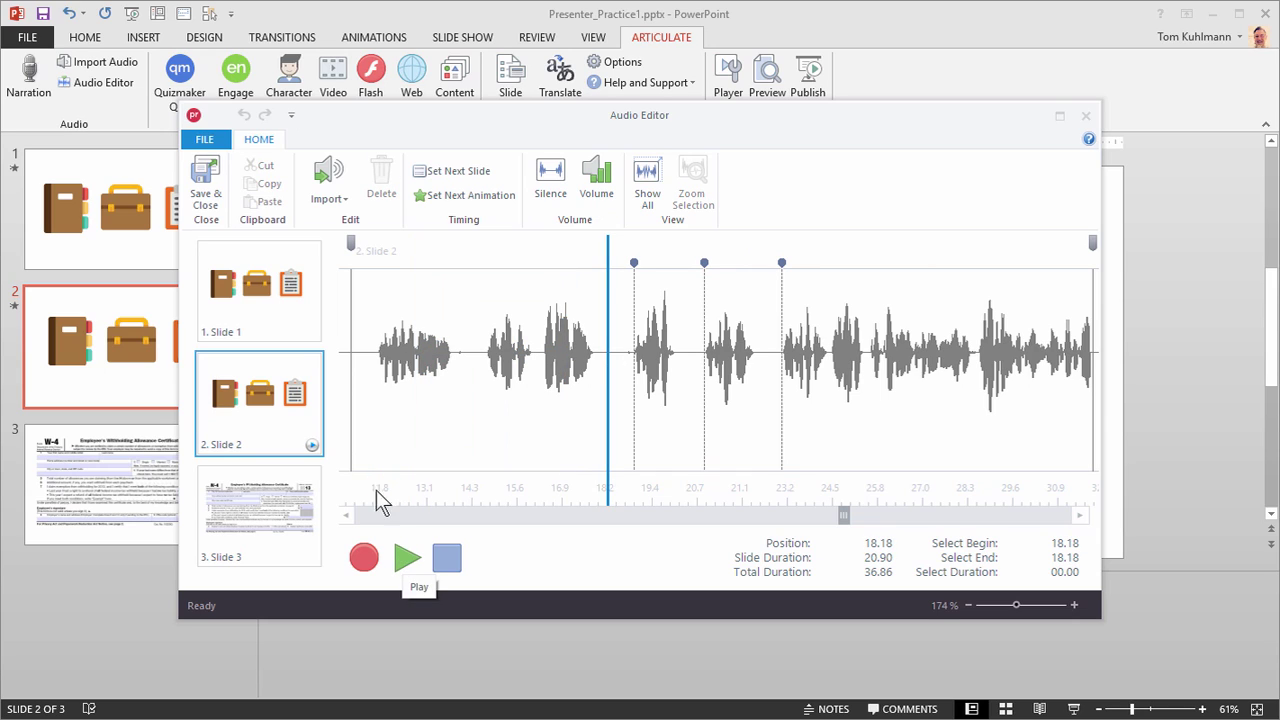
click(353, 288)
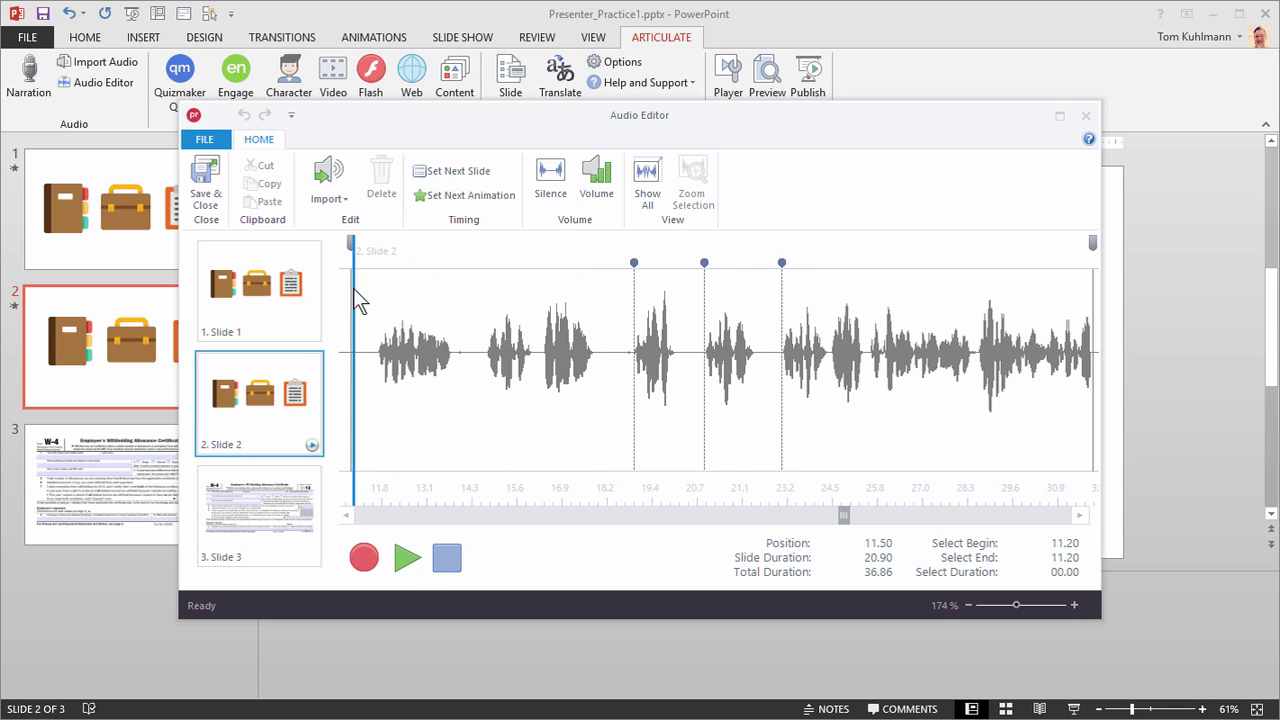
click(406, 568)
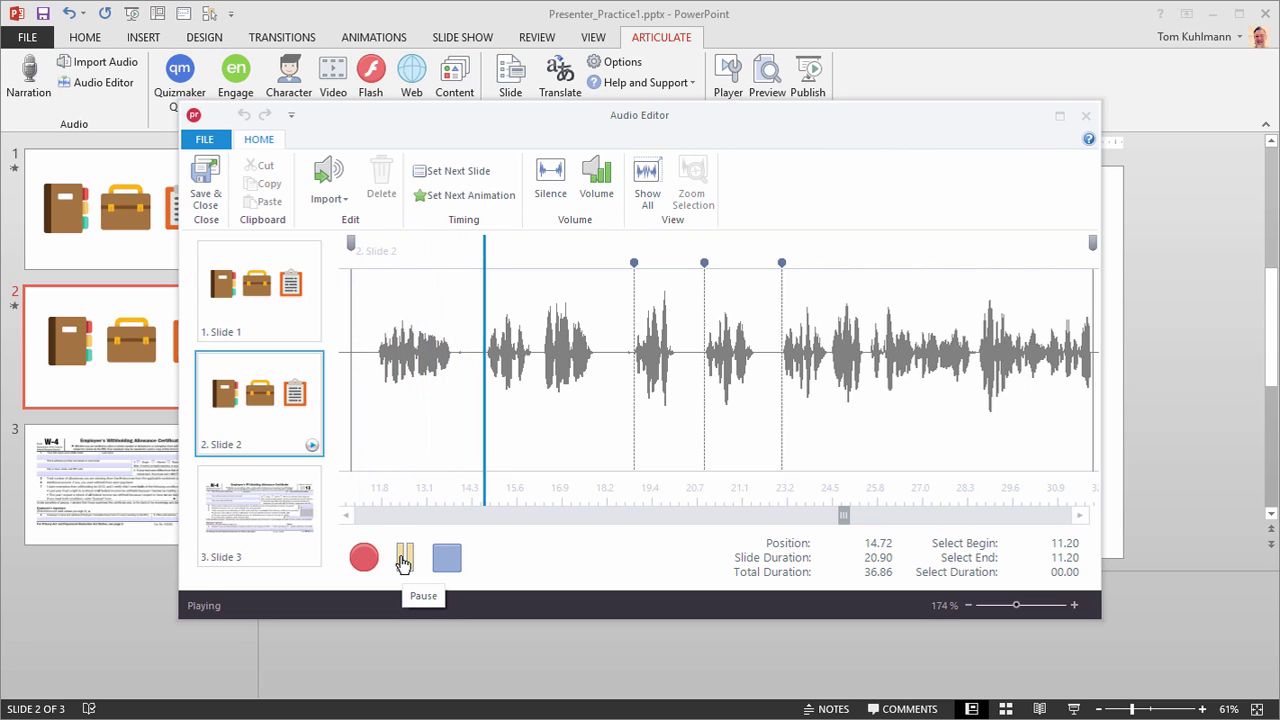
click(449, 570)
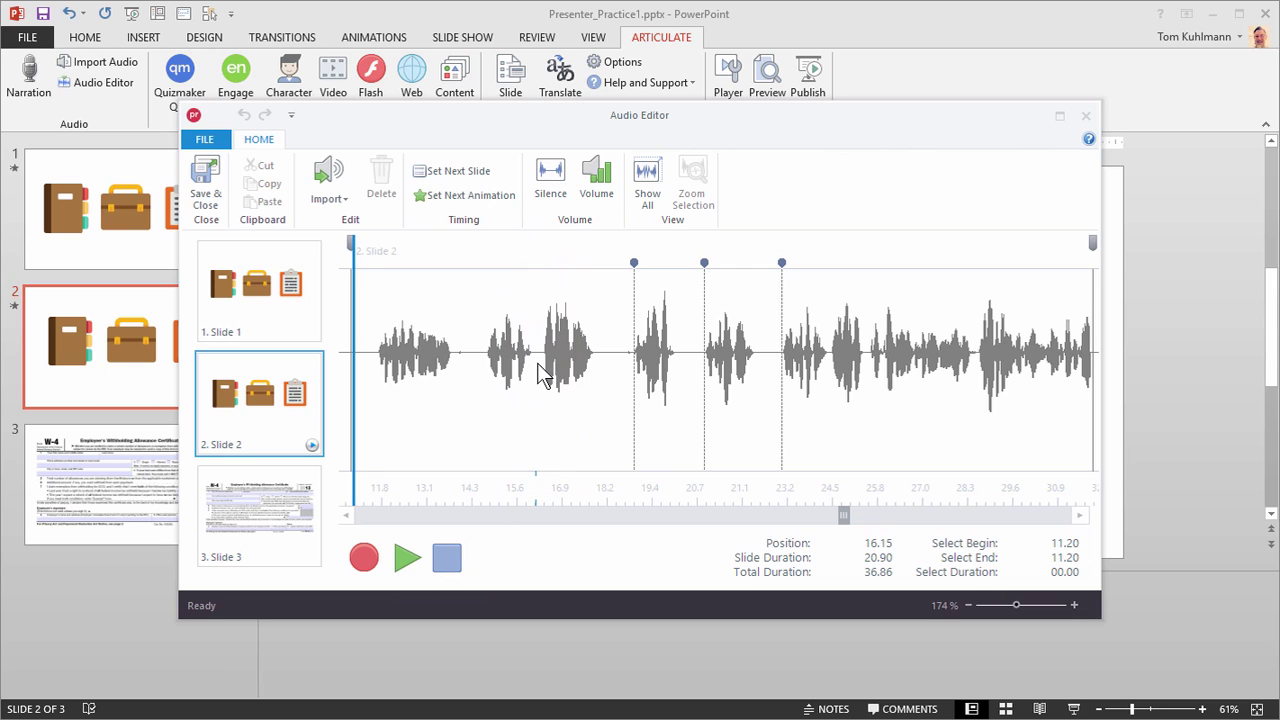
drag(537, 375, 728, 421)
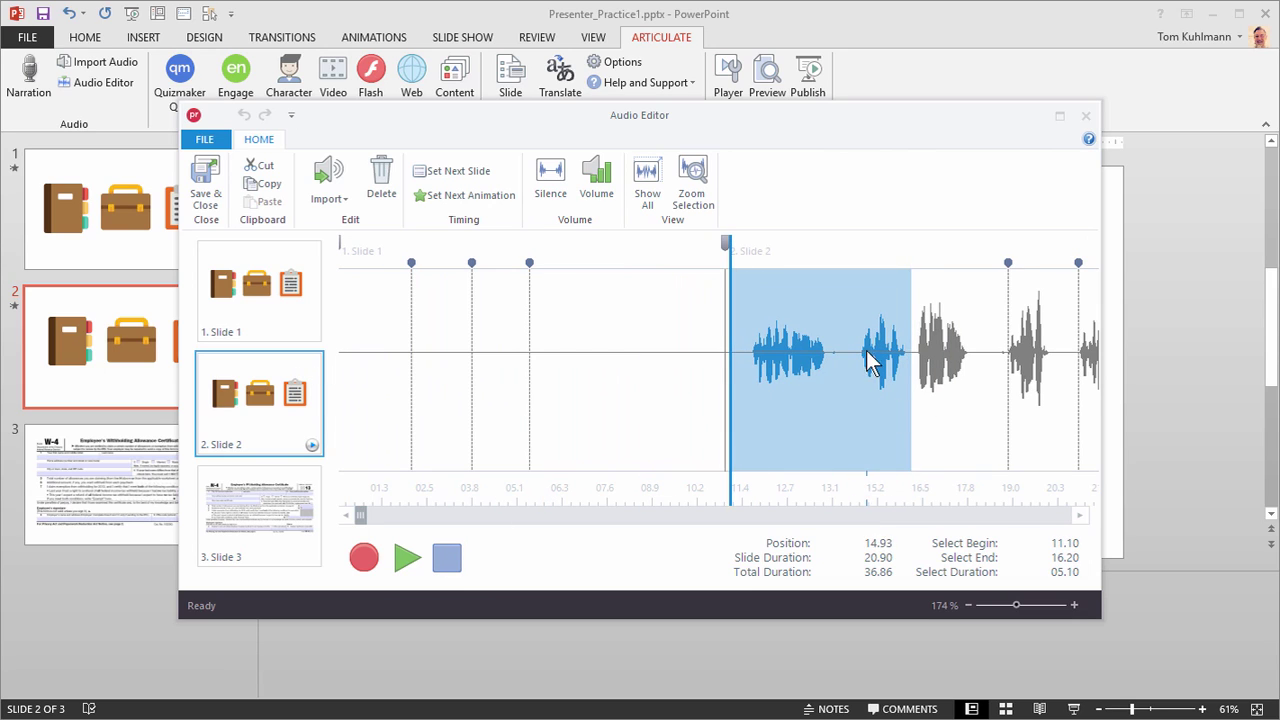
- Delete the selected 5.1 s so slide 2 runs 15.80 s, then select audio from 19.34 to 26.7 s
click(381, 178)
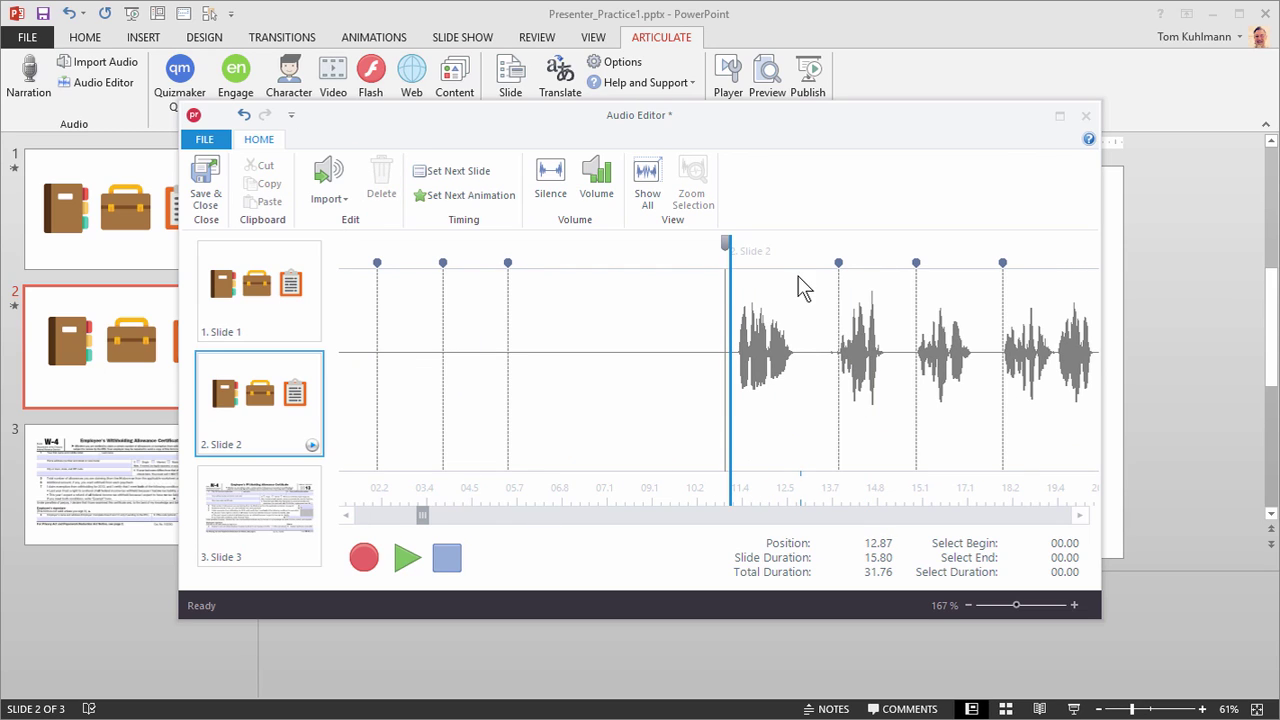
click(407, 559)
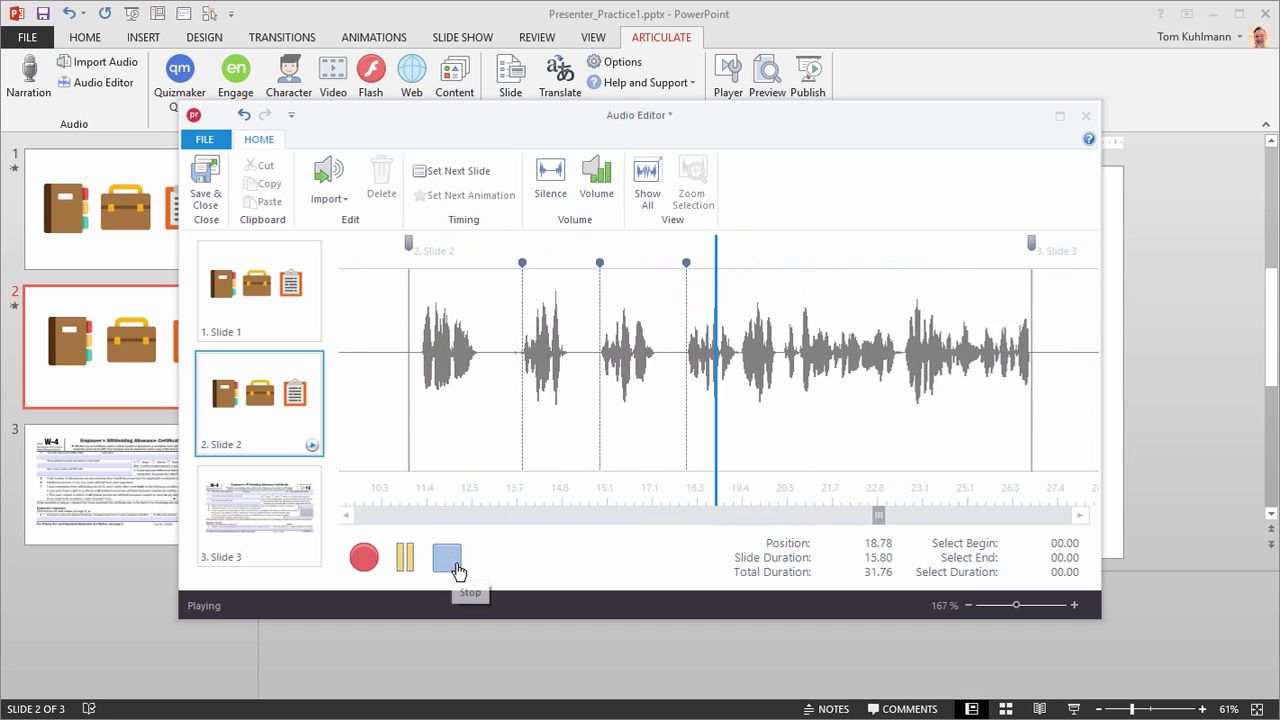
click(447, 559)
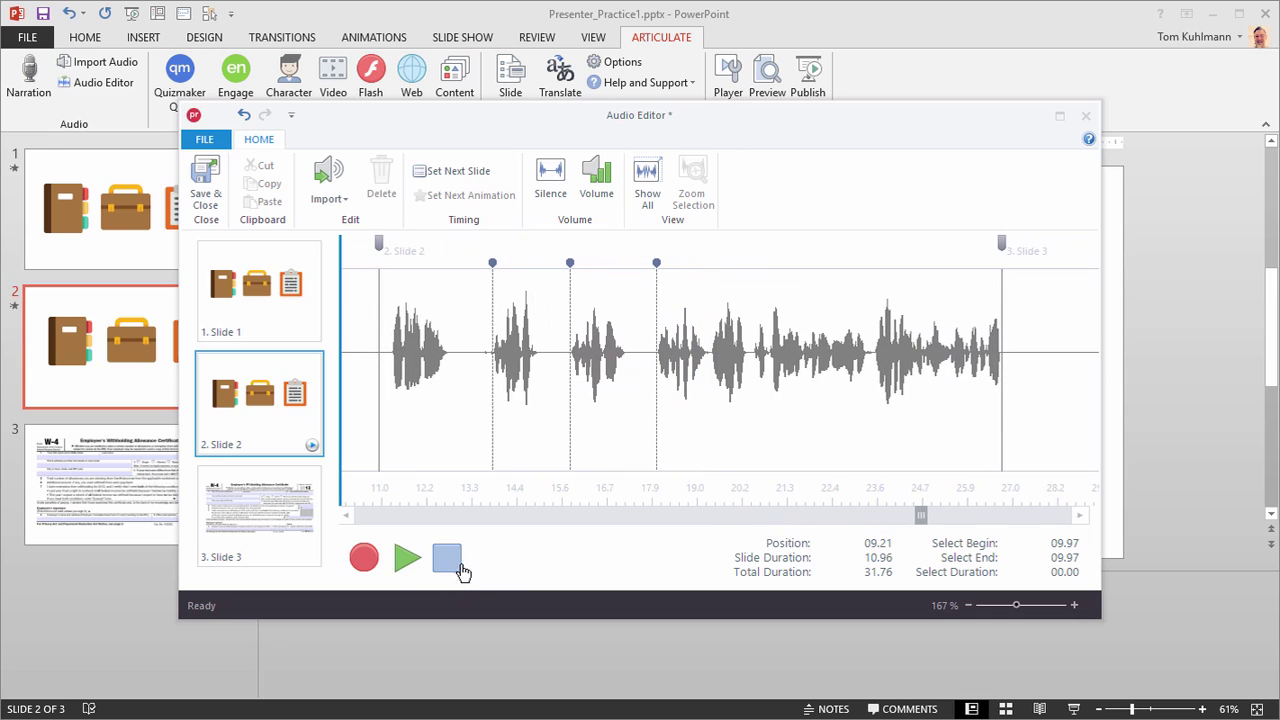
click(709, 362)
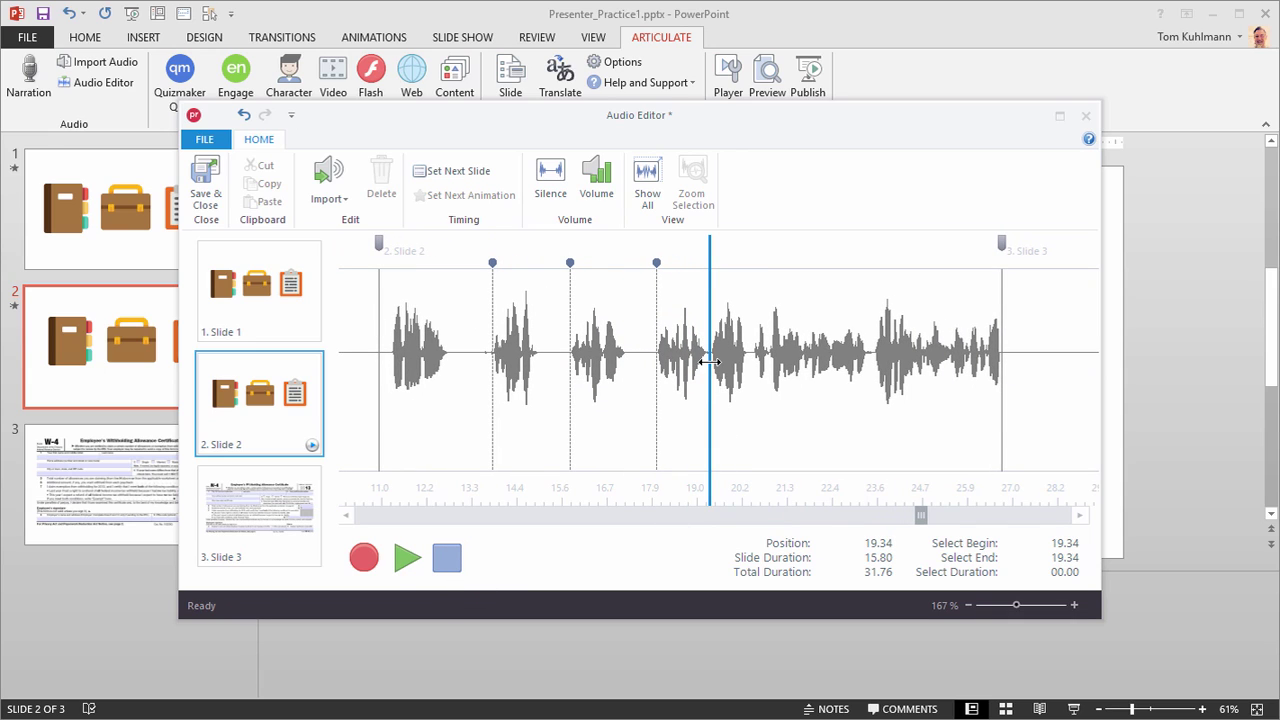
drag(709, 362, 1001, 451)
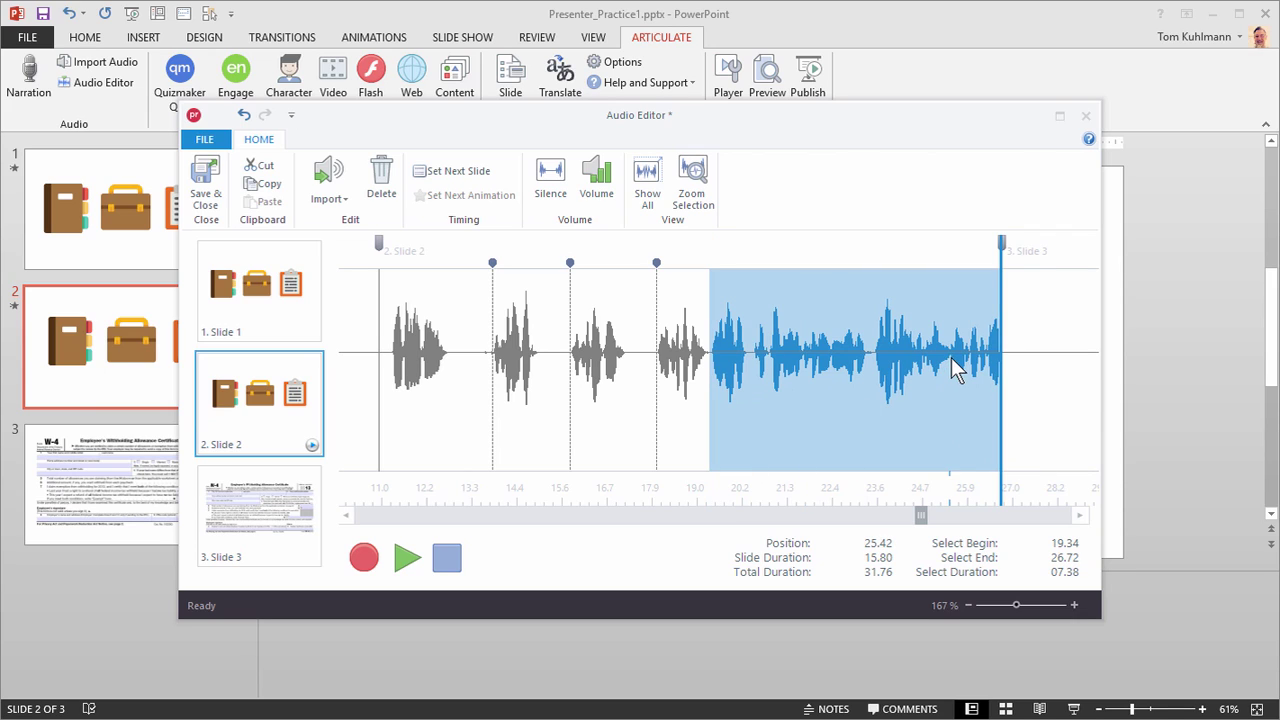
- Silence the trailing selection and delete it, trimming slide 2's narration to 8.57 s
click(550, 175)
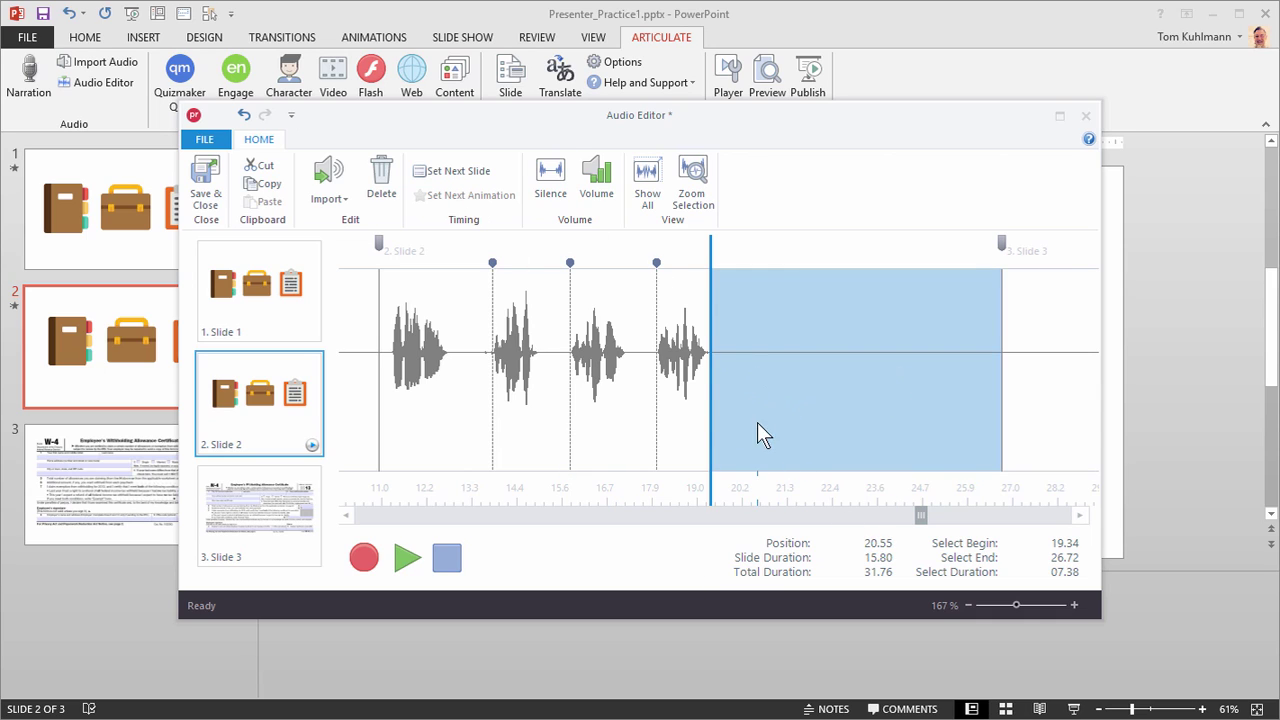
drag(758, 427, 1000, 429)
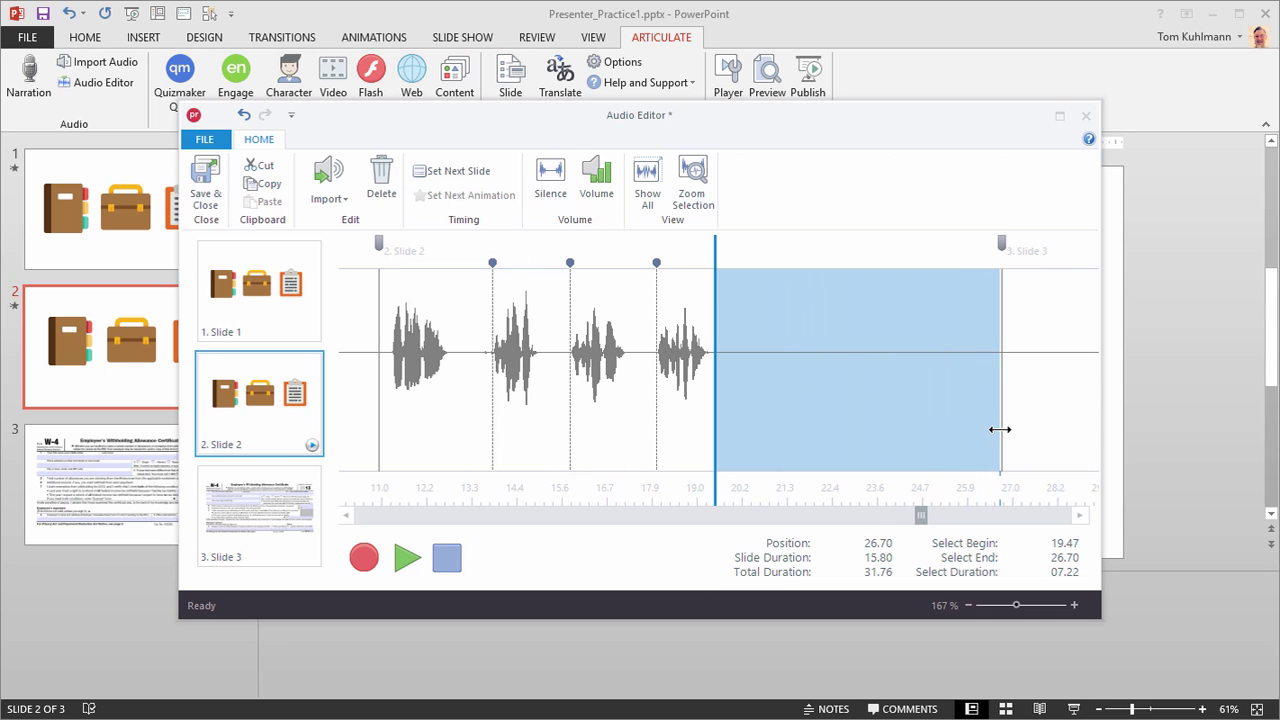
click(378, 178)
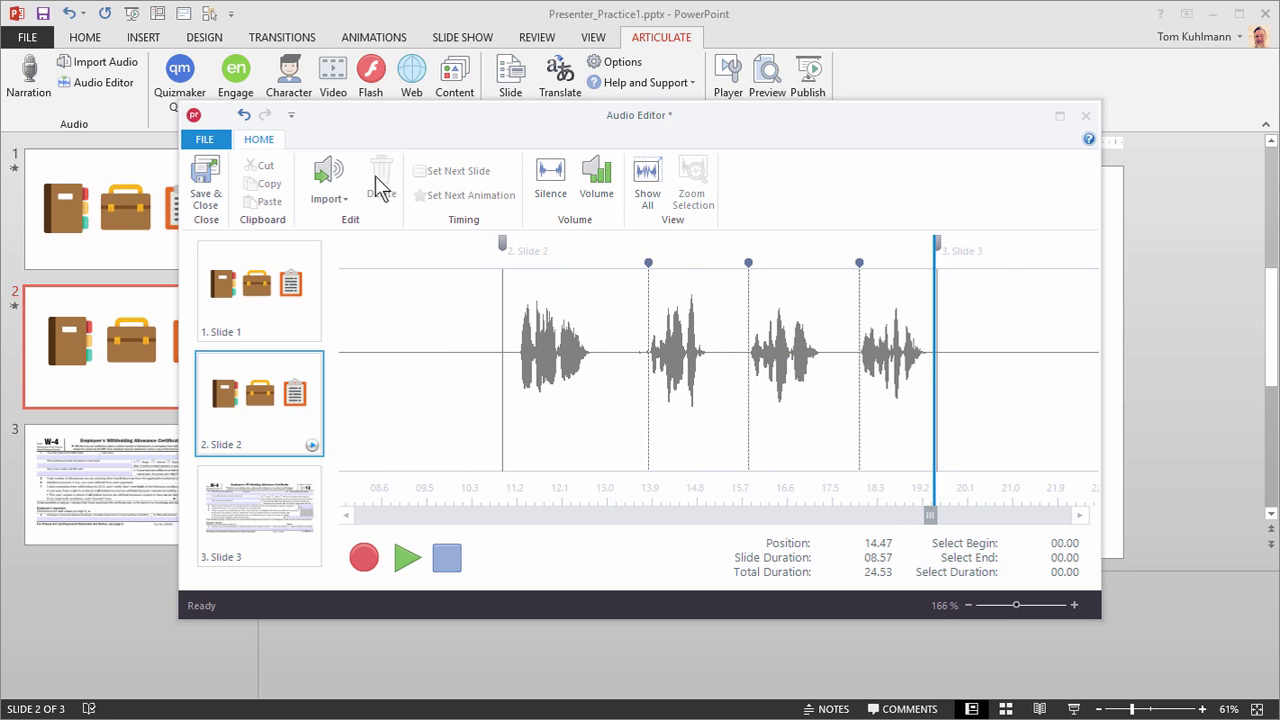
- Play back the trimmed slide 2 audio to check it, then save and close the Audio Editor
click(262, 402)
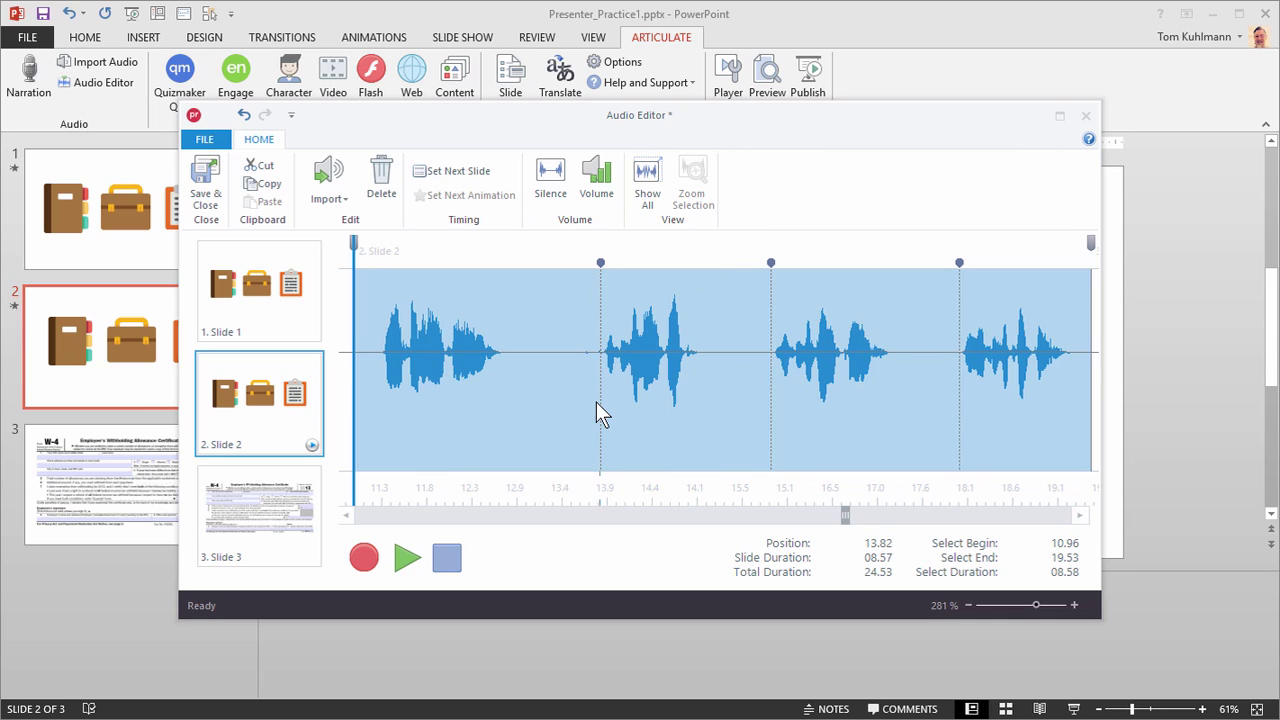
click(407, 560)
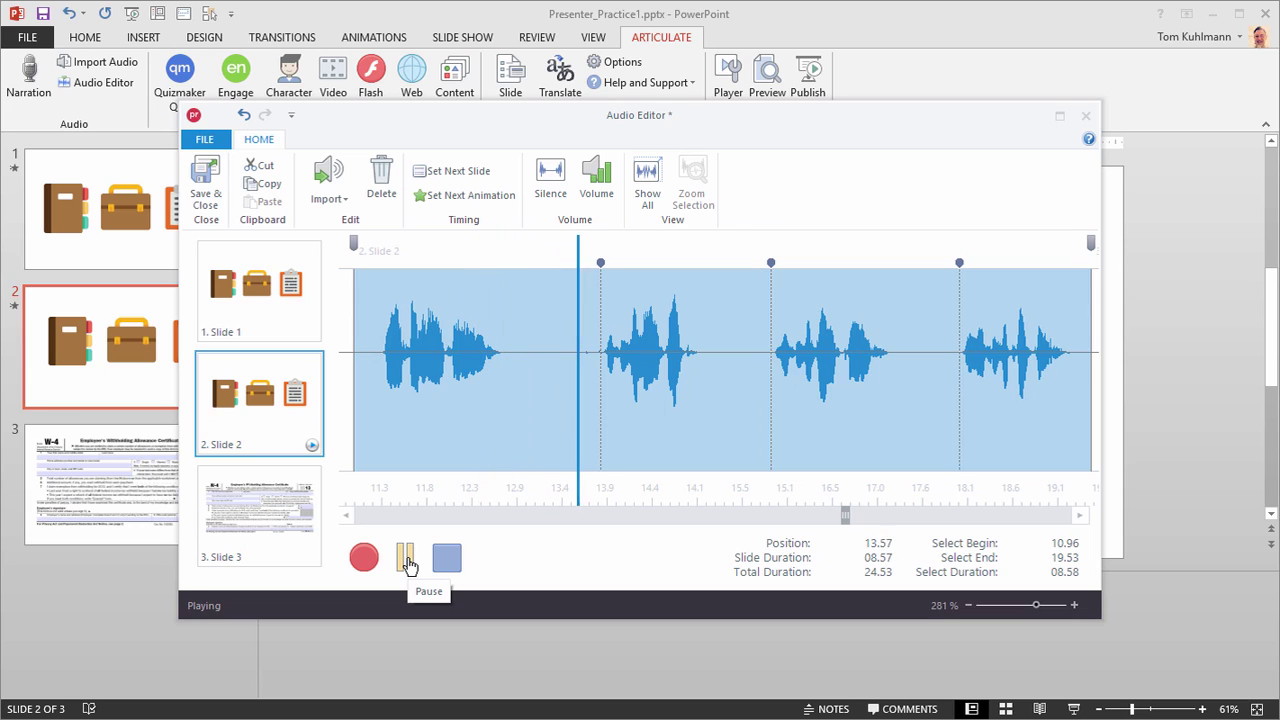
click(445, 569)
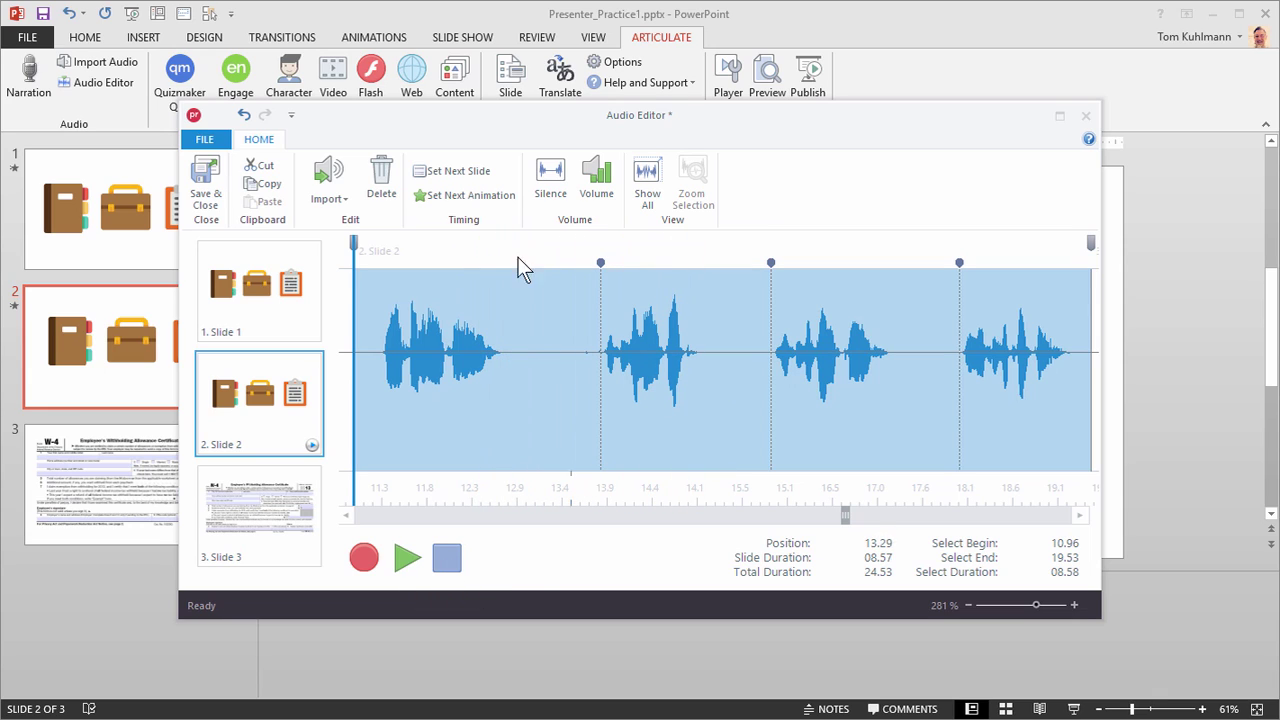
click(206, 190)
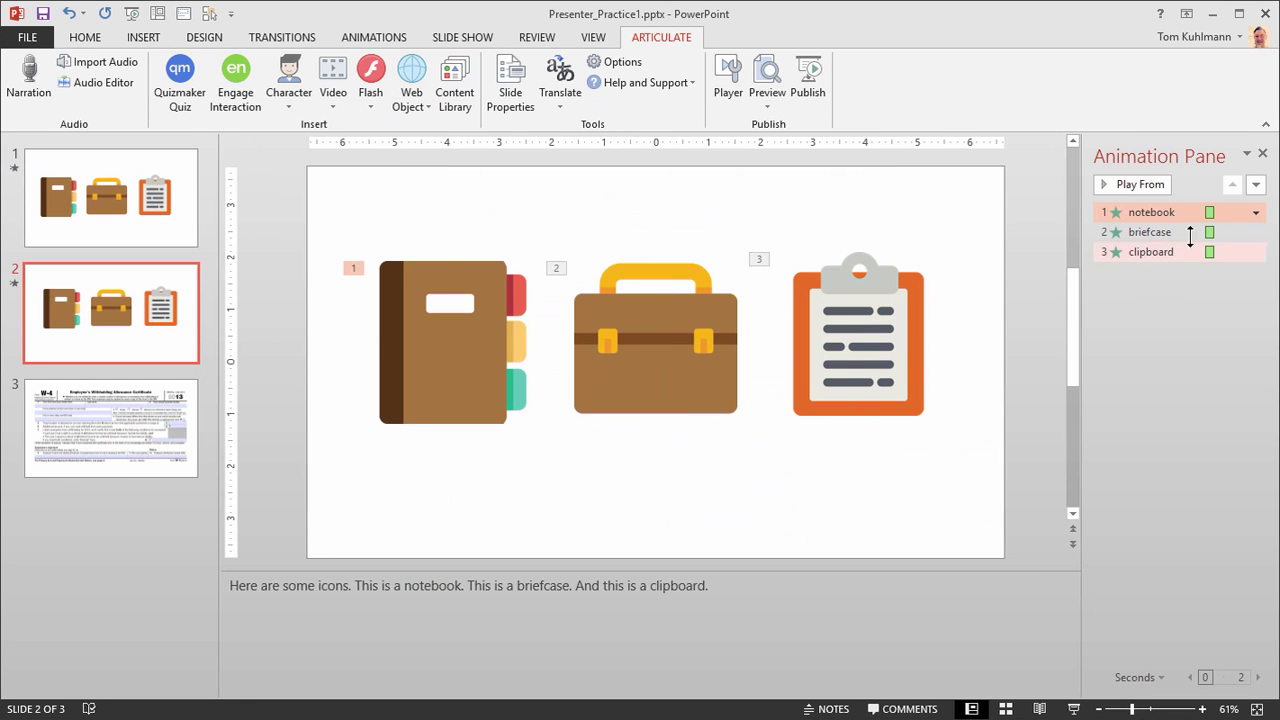
- Hide the Animation Pane and preview slide 2 alone in the Articulate player
click(1262, 153)
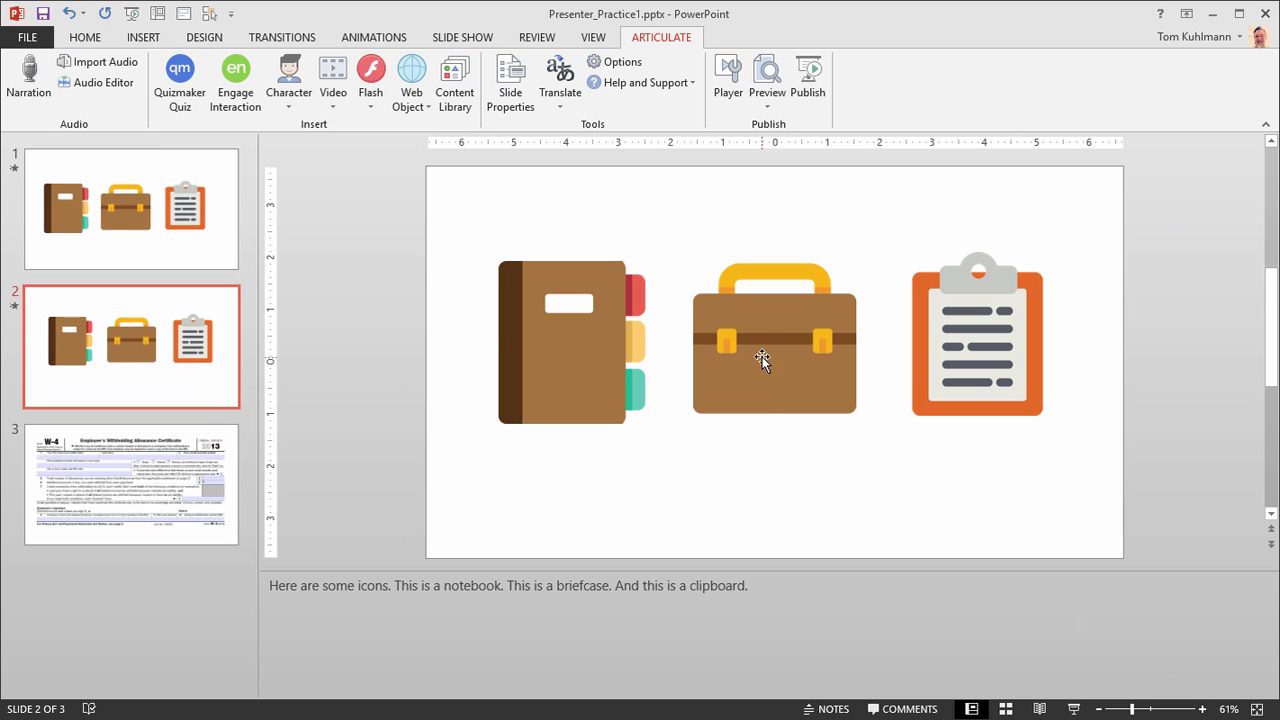
click(768, 110)
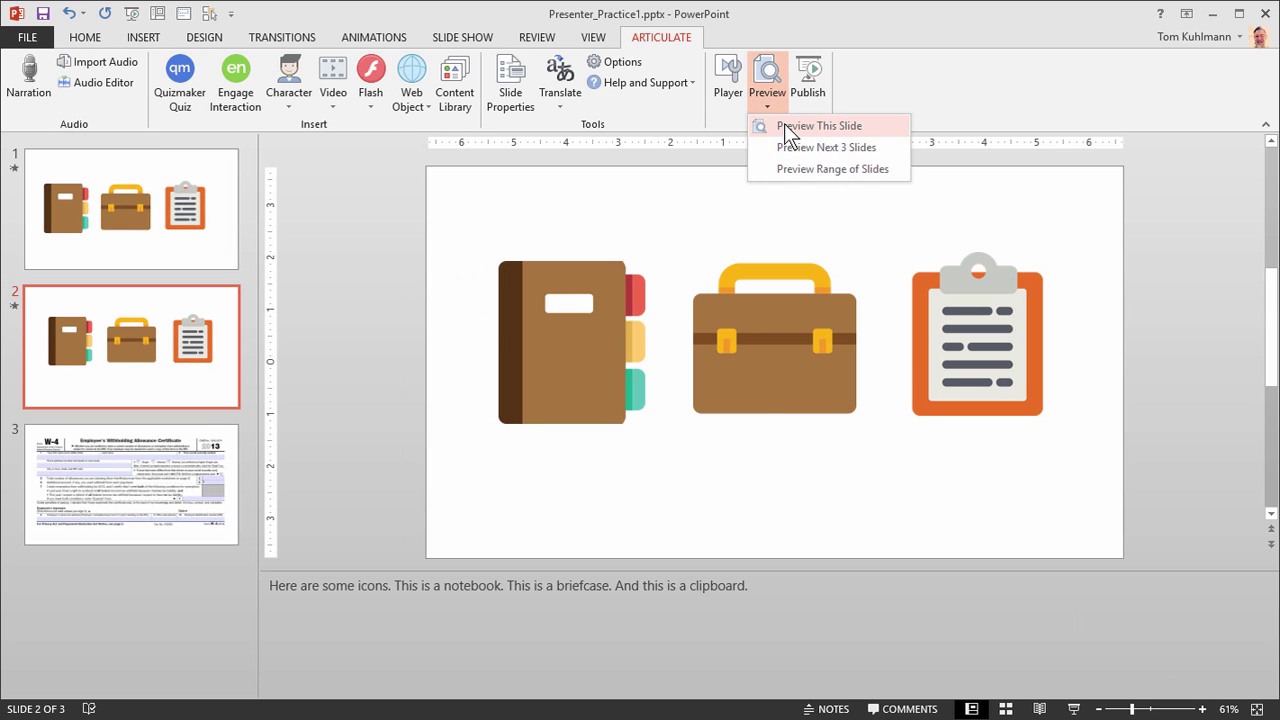
click(784, 123)
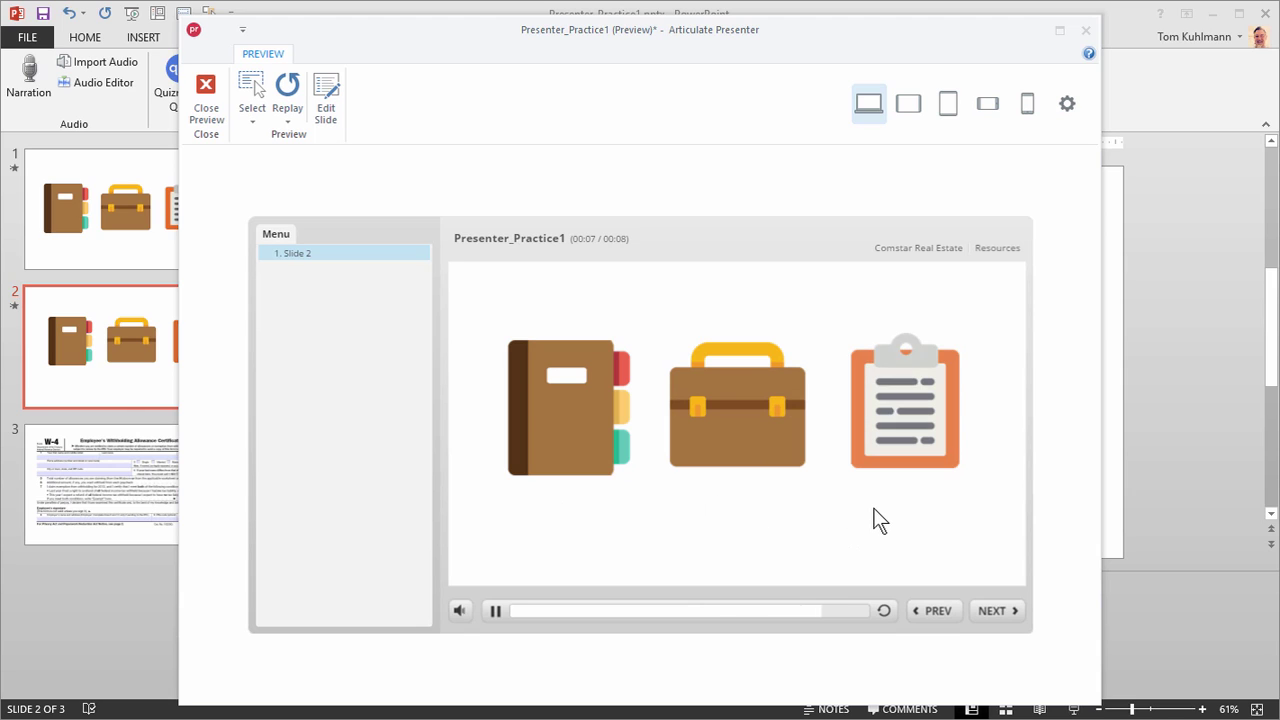
click(986, 104)
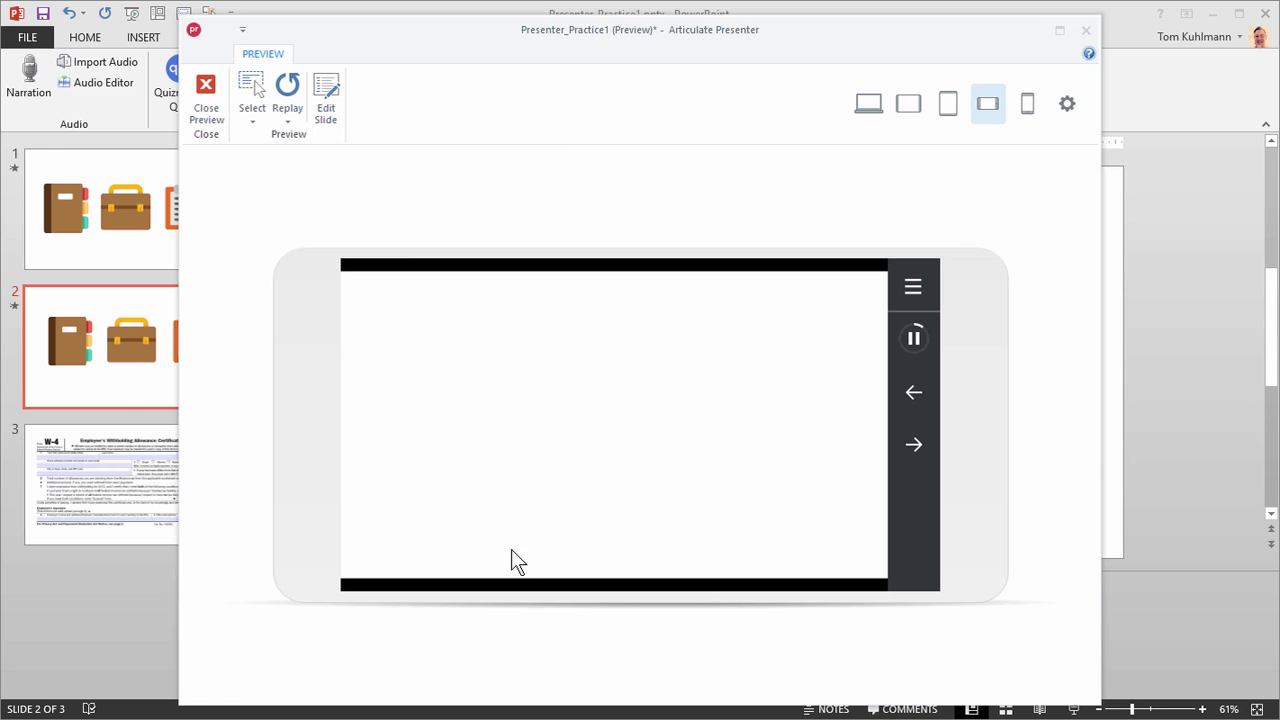